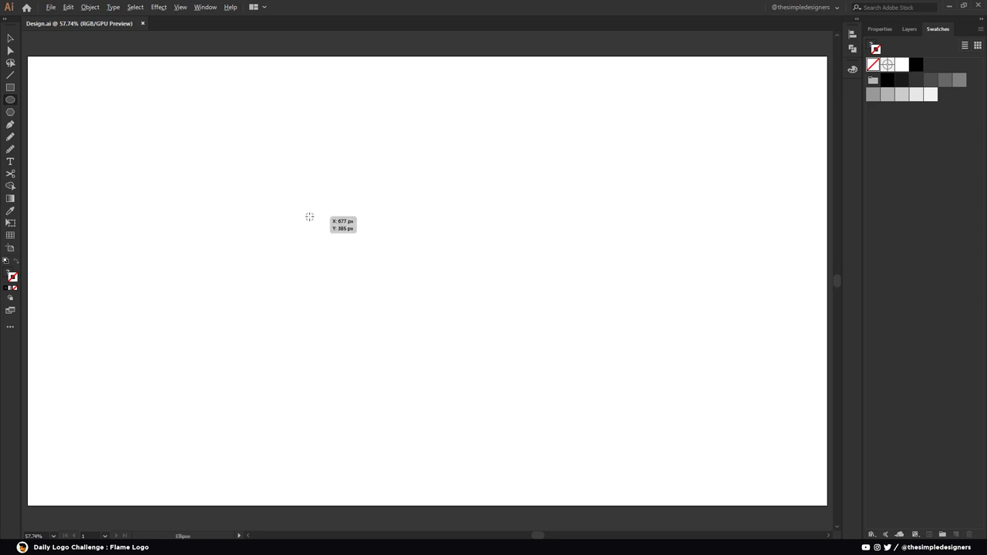
- Draw a circle with the Ellipse tool and give it a black outline
drag(310, 217, 368, 260)
key(v)
click(328, 221)
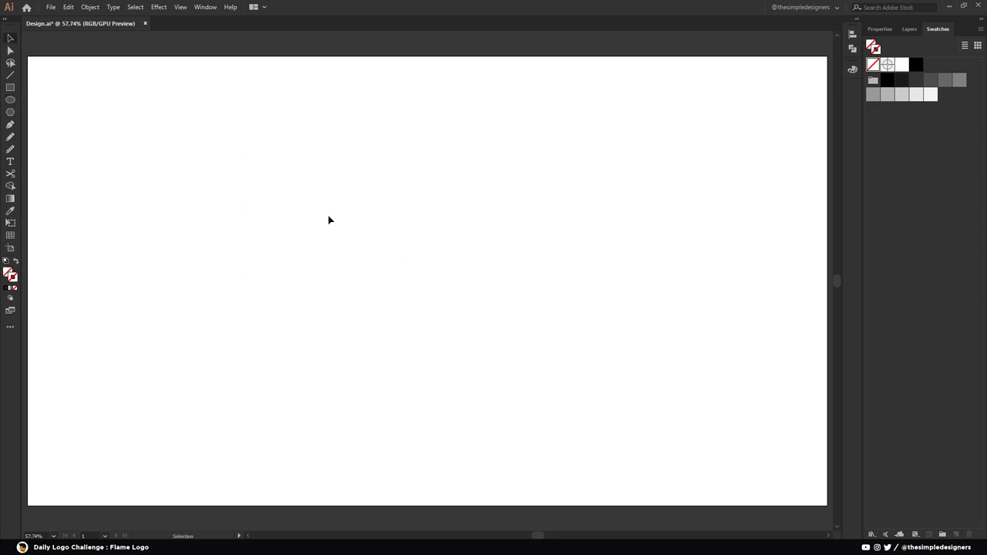
click(5, 288)
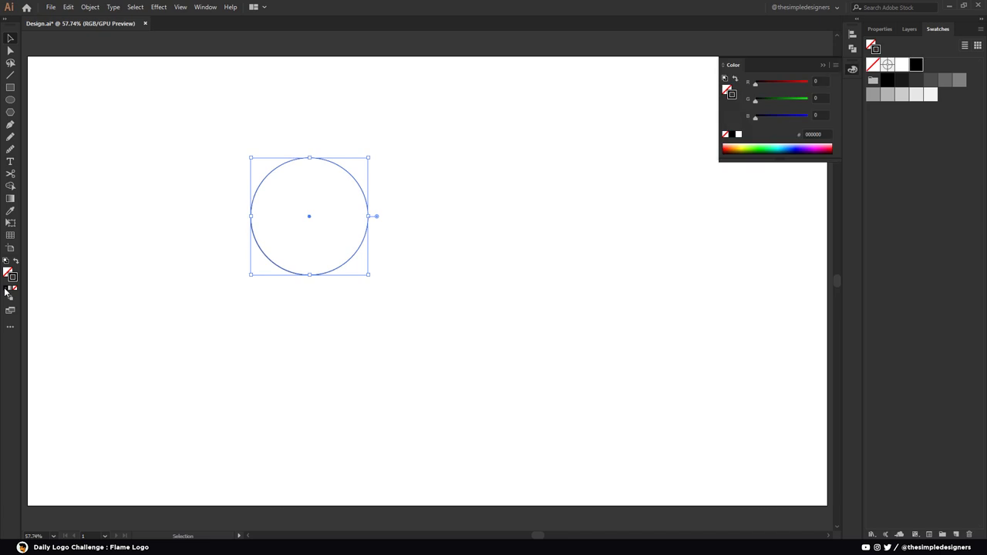
click(822, 66)
click(364, 262)
- Alt-drag two copies of the circle so three circles overlap in a row
mouse_move(353, 261)
mouse_down()
mouse_move(414, 256)
mouse_move(361, 276)
mouse_move(344, 270)
mouse_up()
click(394, 277)
click(445, 297)
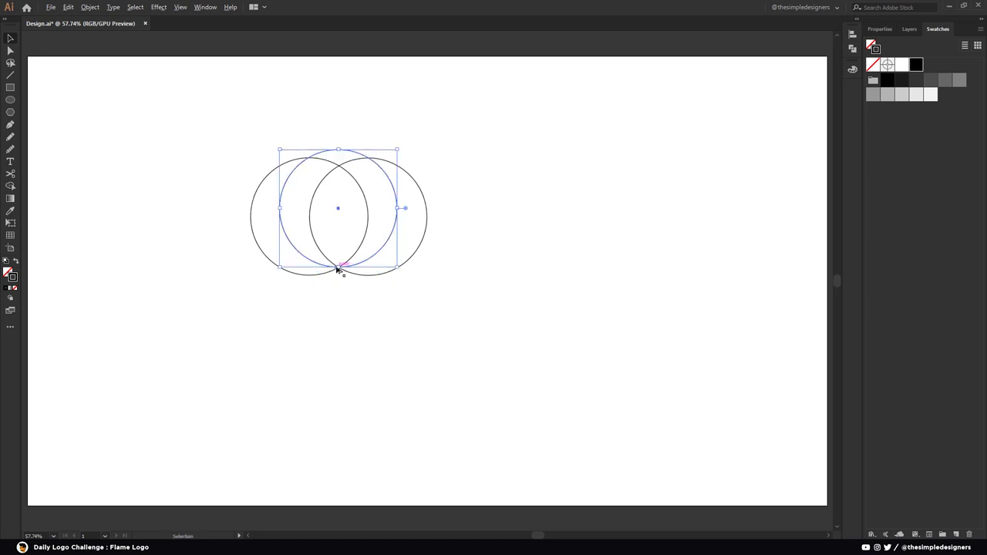
- In zoomed-in Outline view, drag the middle circle's bottom anchor toward the crossing
scroll(348, 267, up, 5)
key(ctrl+y)
scroll(353, 266, up, 2)
scroll(320, 275, up, 3)
key(a)
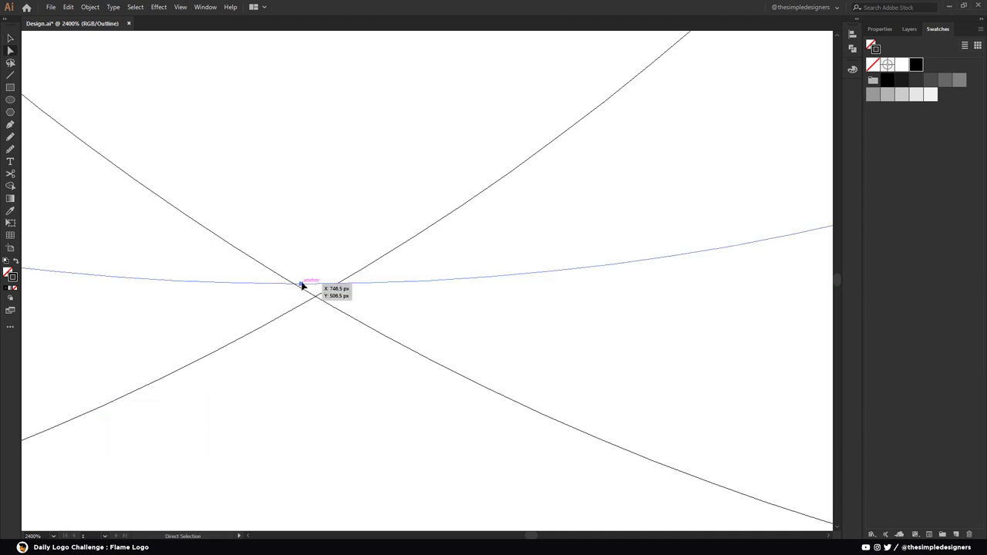
drag(302, 286, 319, 299)
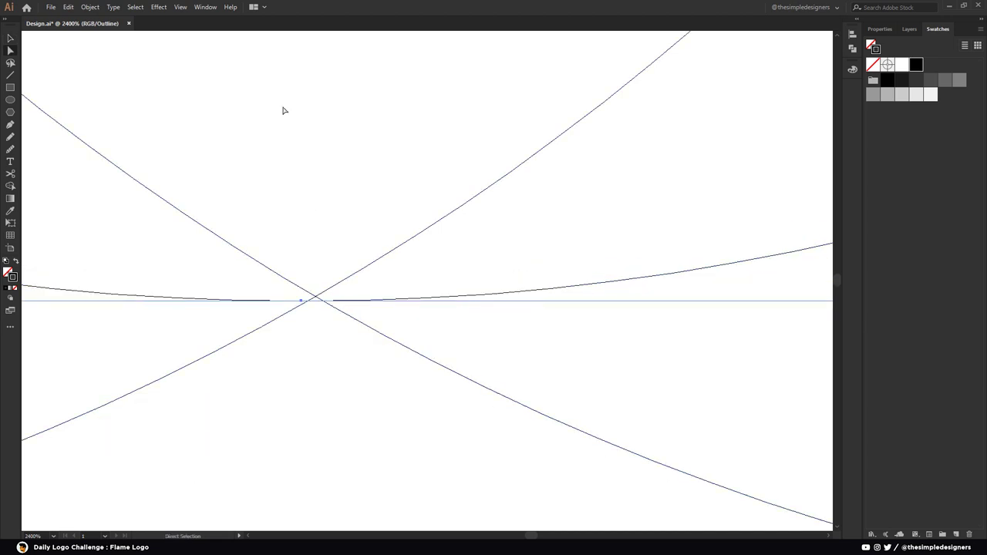
- Turn off Snap to Pixel, then snap the anchor onto the outer circles' intersection
click(181, 7)
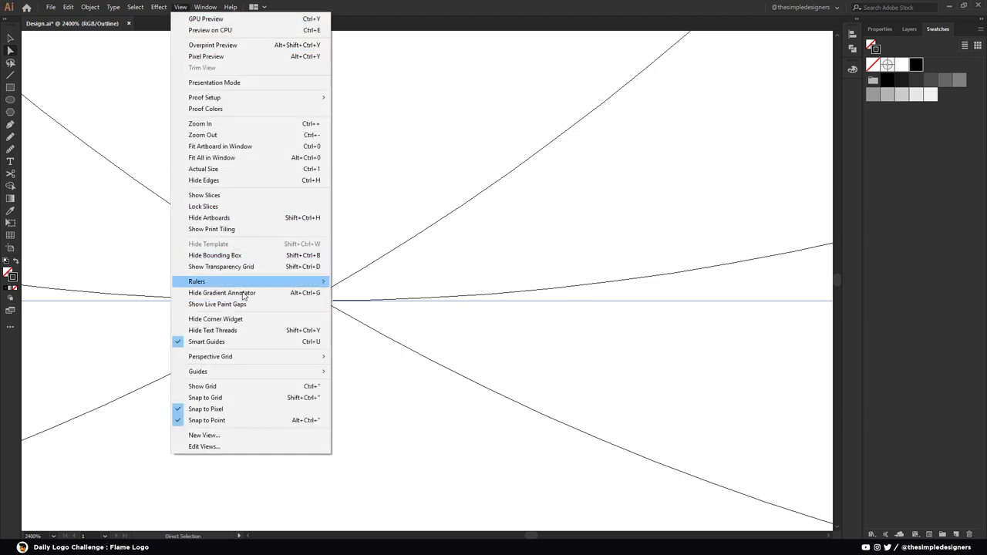
click(233, 409)
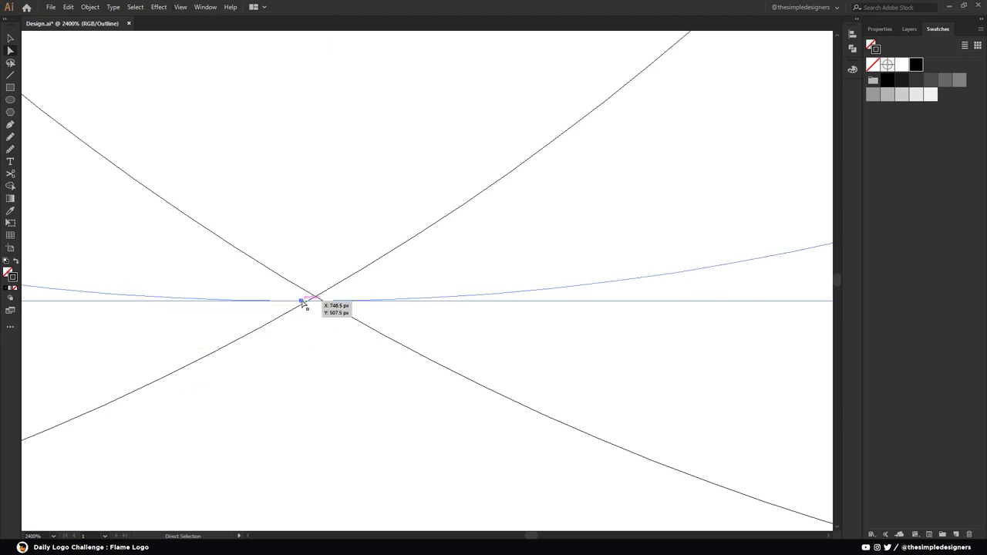
drag(301, 302, 315, 297)
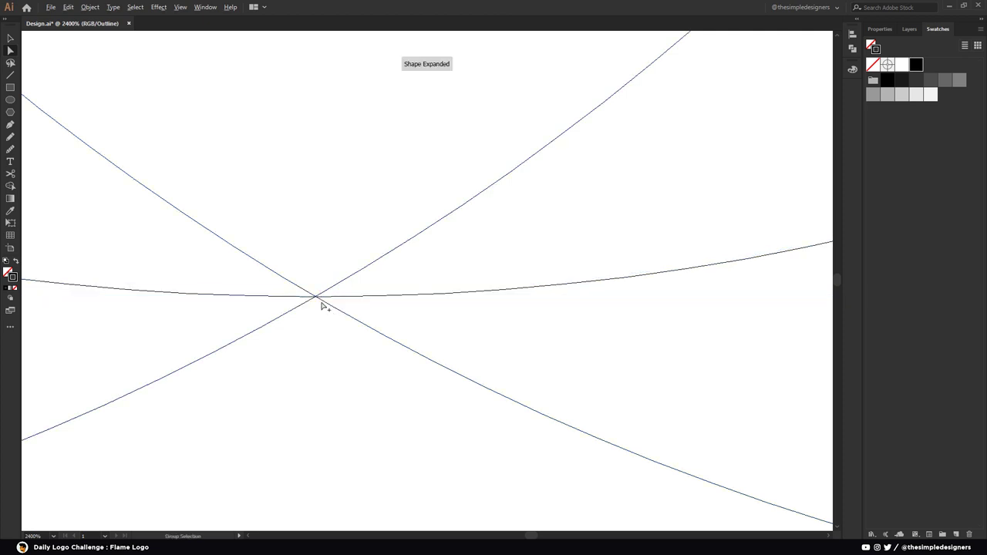
scroll(324, 305, down, 1)
scroll(278, 289, down, 2)
scroll(286, 311, down, 1)
scroll(334, 302, down, 1)
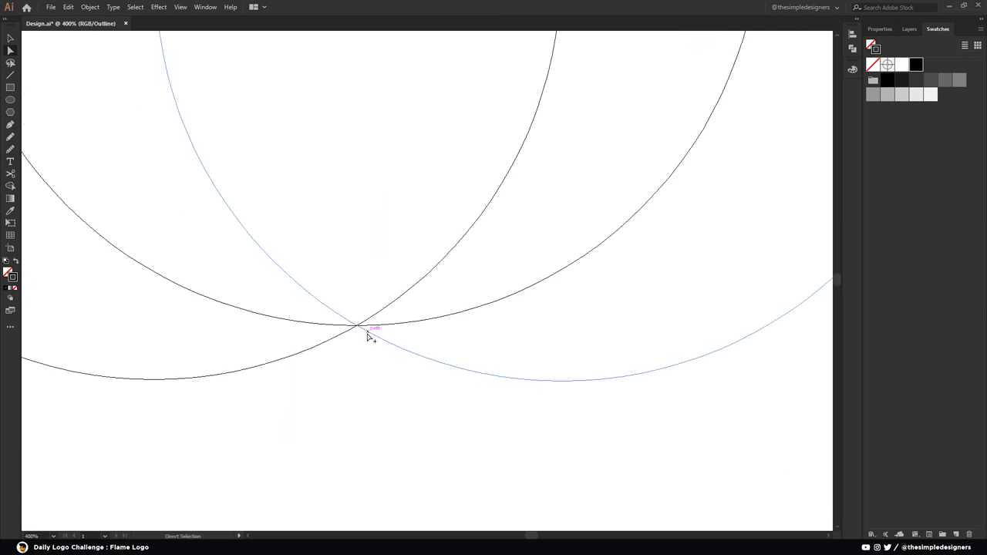
scroll(368, 336, down, 5)
key(ctrl+y)
- Rotate all three circles 45° and delete the two outer crescent regions with Shape Builder
key(v)
drag(455, 366, 289, 177)
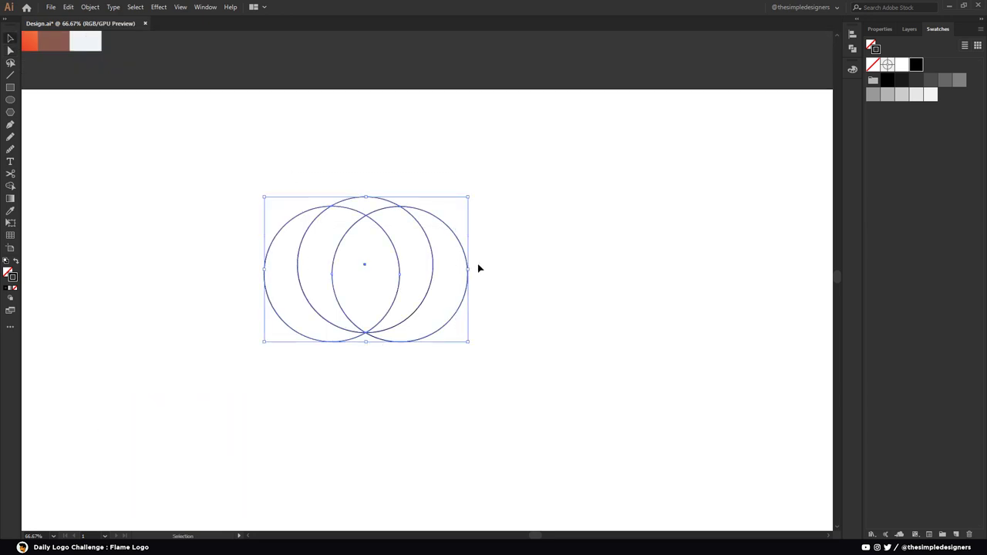
drag(472, 344, 498, 282)
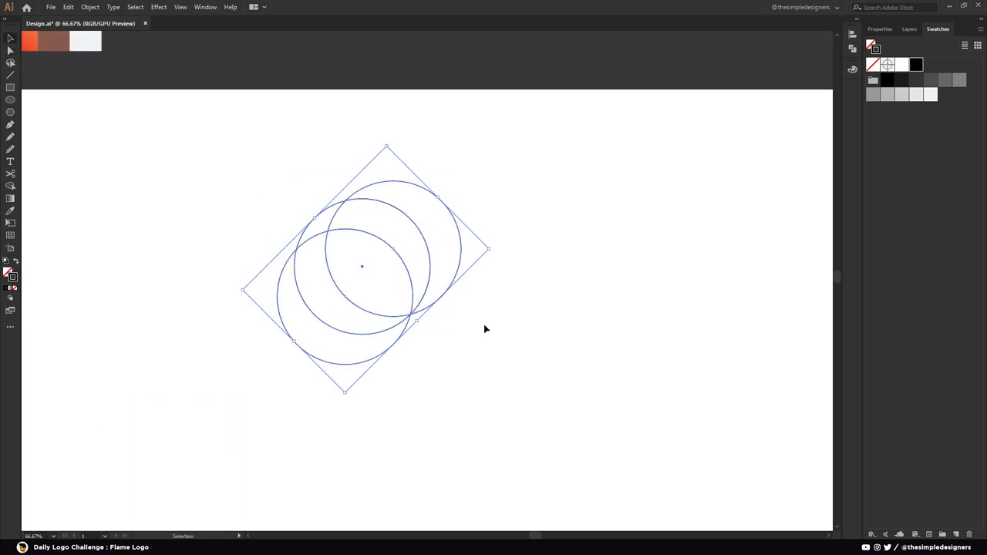
key(shift+m)
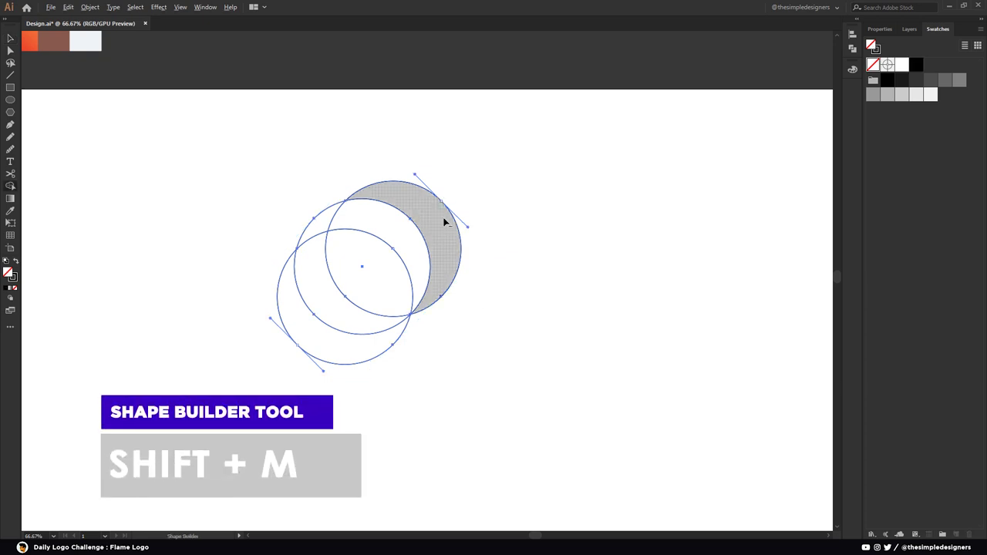
alt+click(366, 356)
alt+click(400, 229)
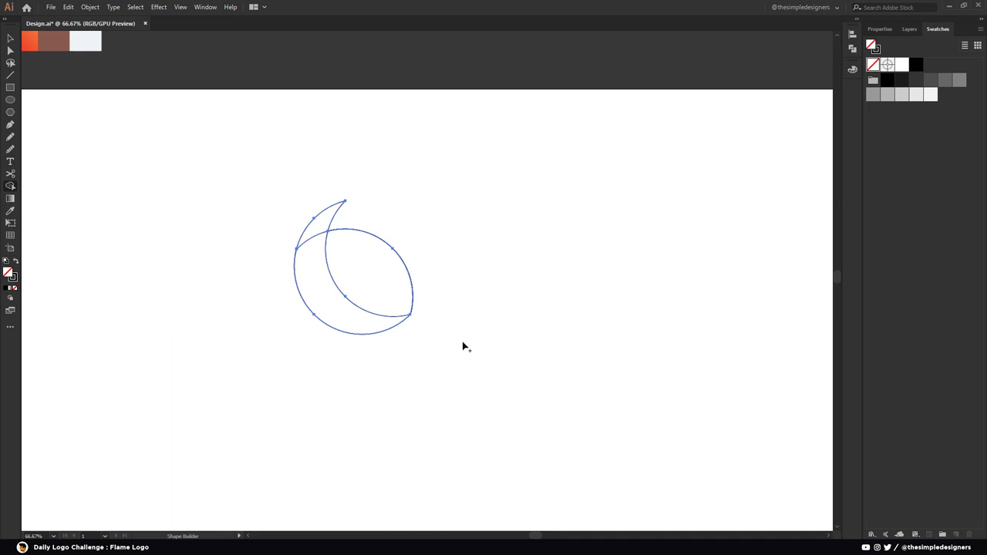
- Unite the remaining pieces into a teardrop and round the notch corner at its tip
click(880, 29)
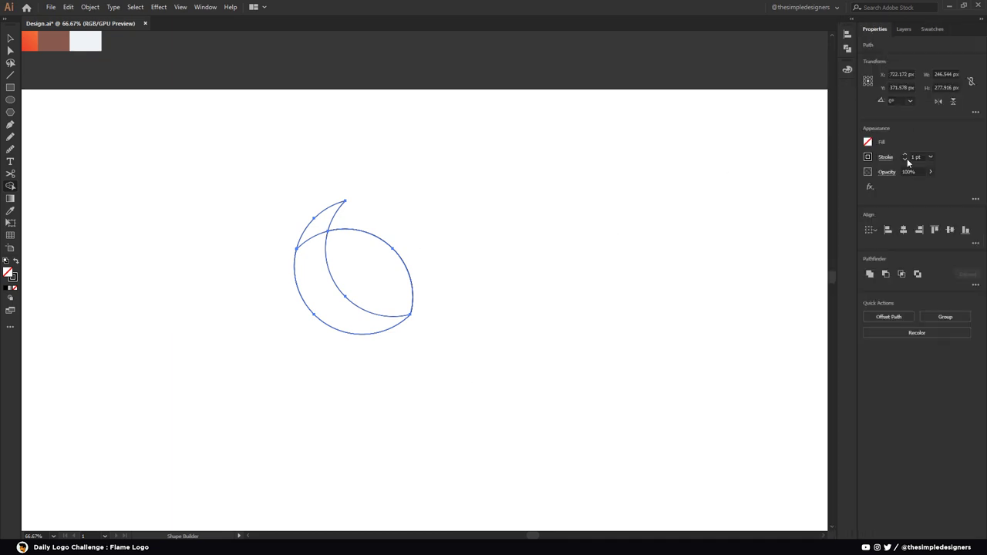
click(875, 276)
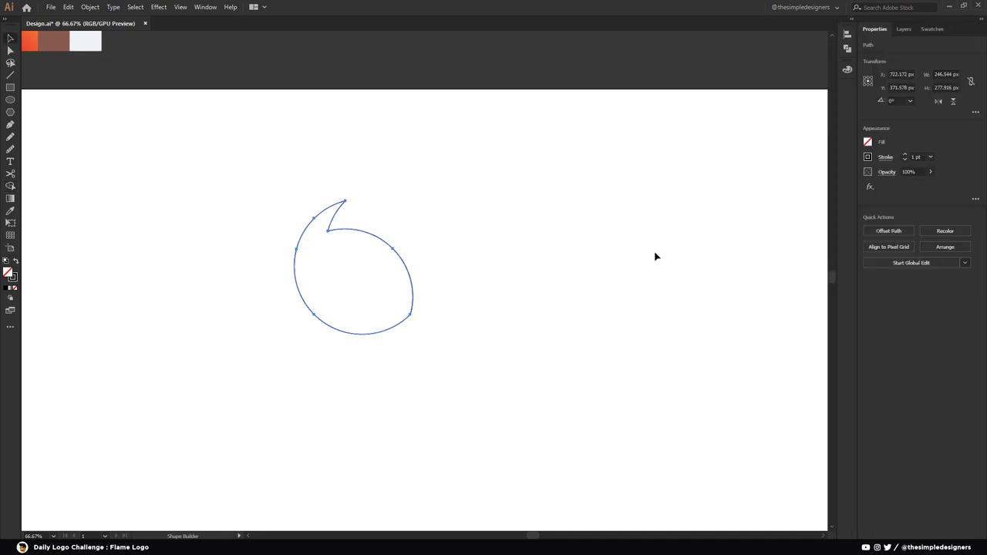
click(543, 231)
click(331, 231)
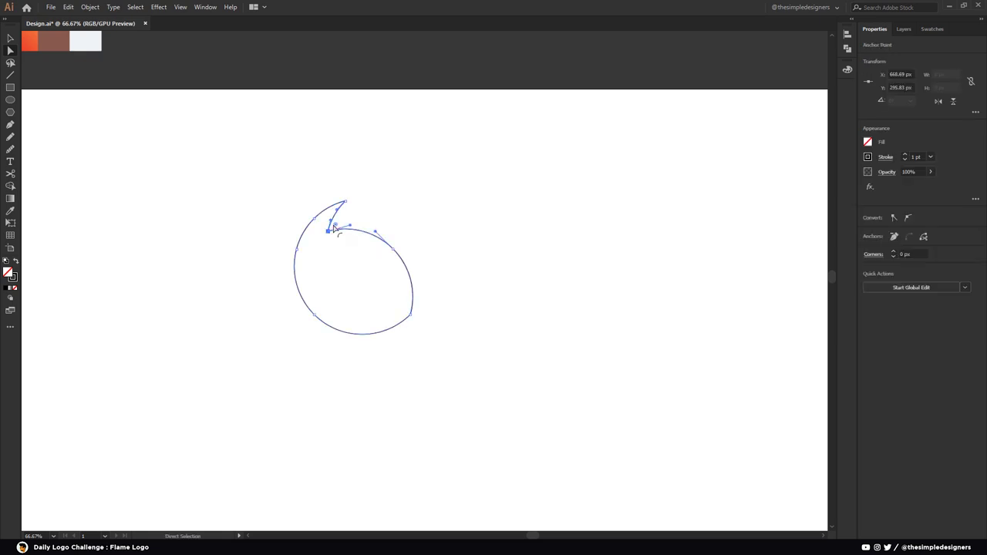
drag(337, 227, 356, 213)
key(v)
click(465, 349)
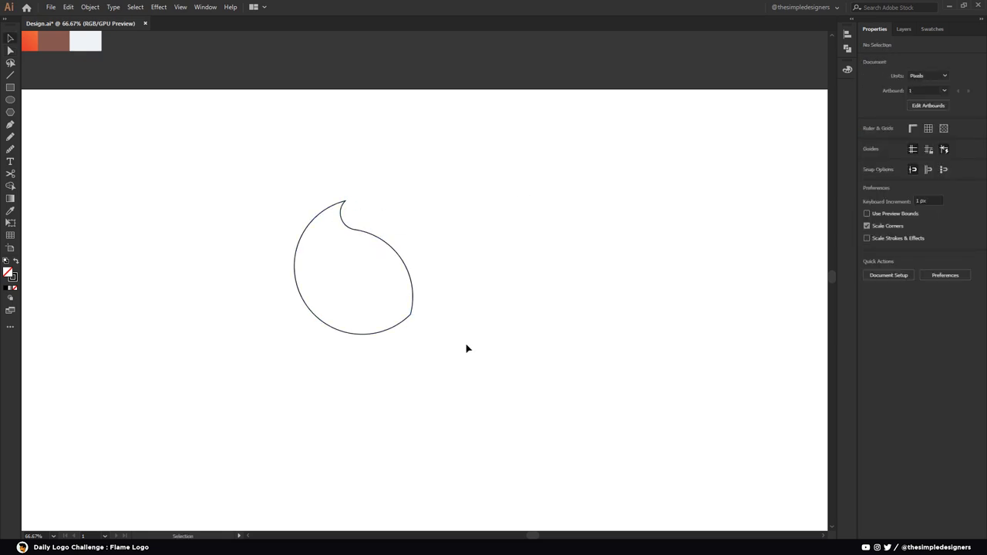
- Draw a new circle about 291 px across, positioned over the flame outline
click(11, 100)
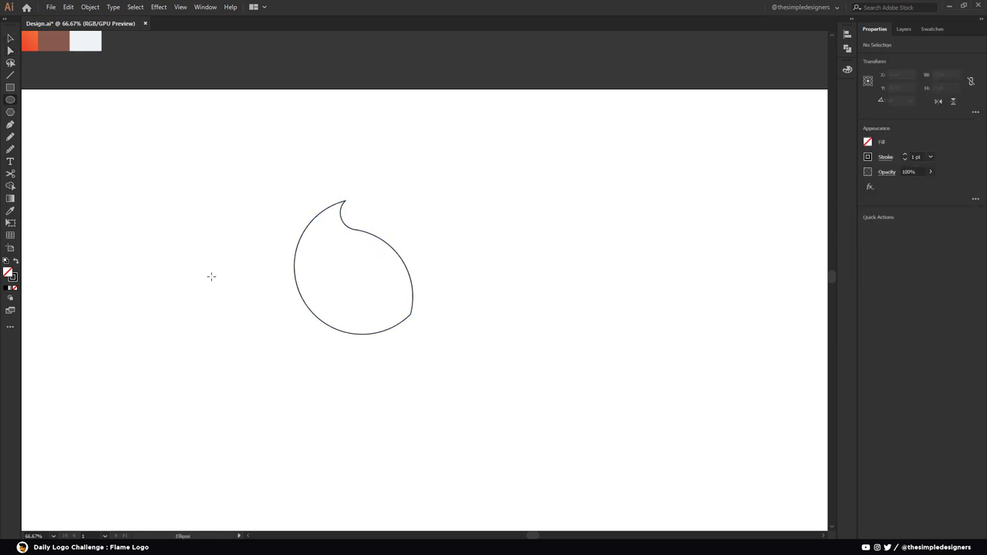
drag(211, 276, 277, 341)
key(v)
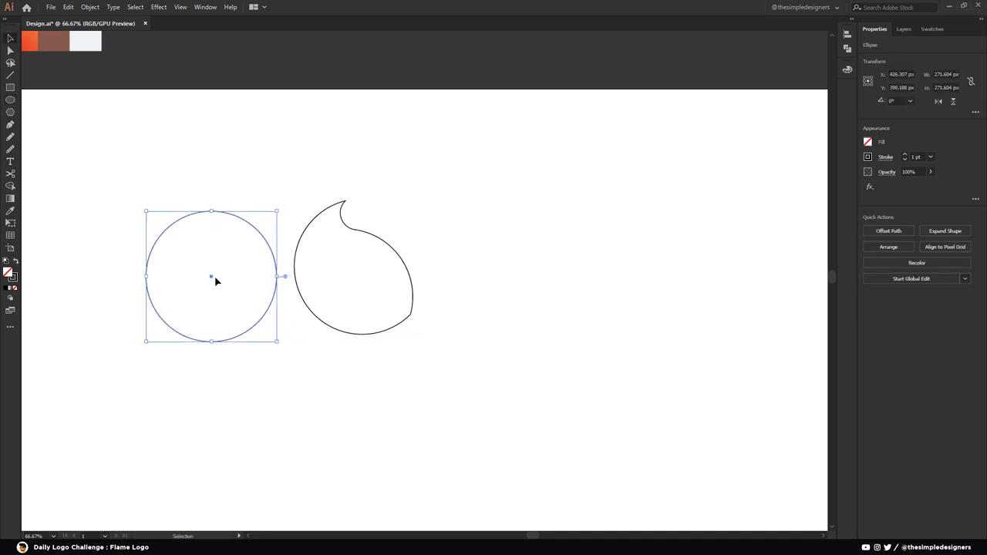
drag(212, 278, 354, 291)
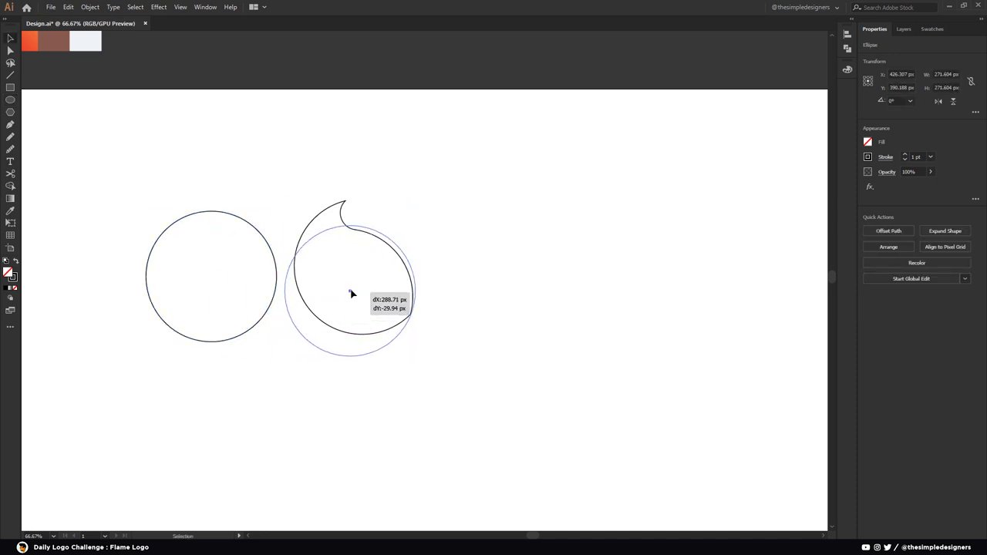
drag(353, 291, 354, 289)
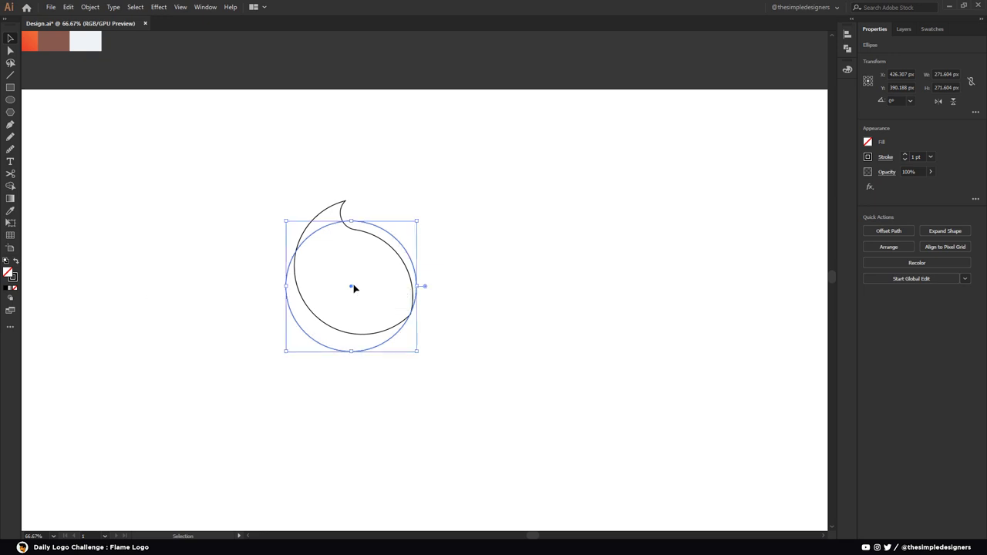
drag(420, 286, 430, 287)
drag(353, 282, 355, 286)
drag(430, 208, 429, 217)
drag(407, 333, 398, 345)
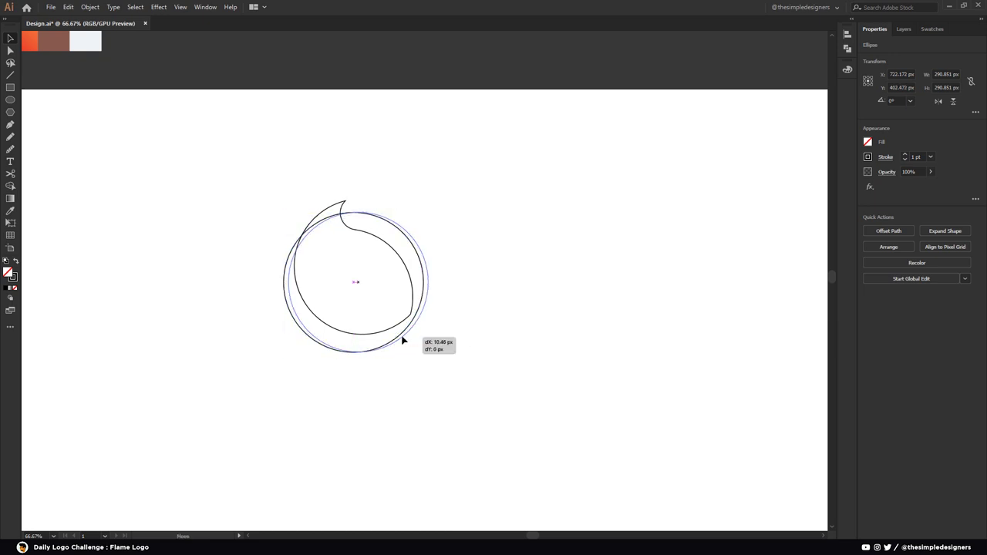
- Alt-drag two offset circle copies, then move the flame outline aside to the right
drag(398, 345, 401, 315)
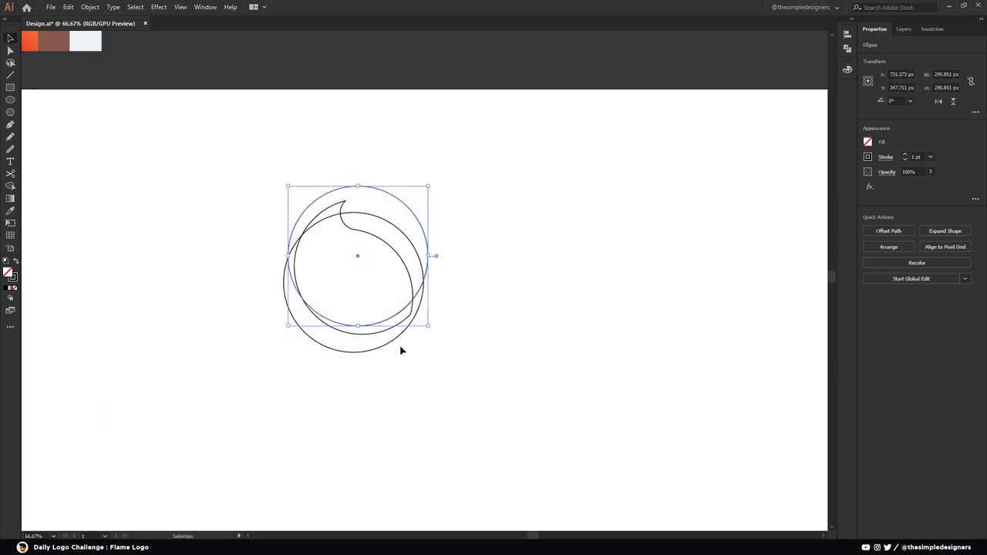
click(494, 306)
drag(423, 299, 408, 290)
click(494, 271)
drag(365, 236, 552, 271)
drag(437, 365, 313, 260)
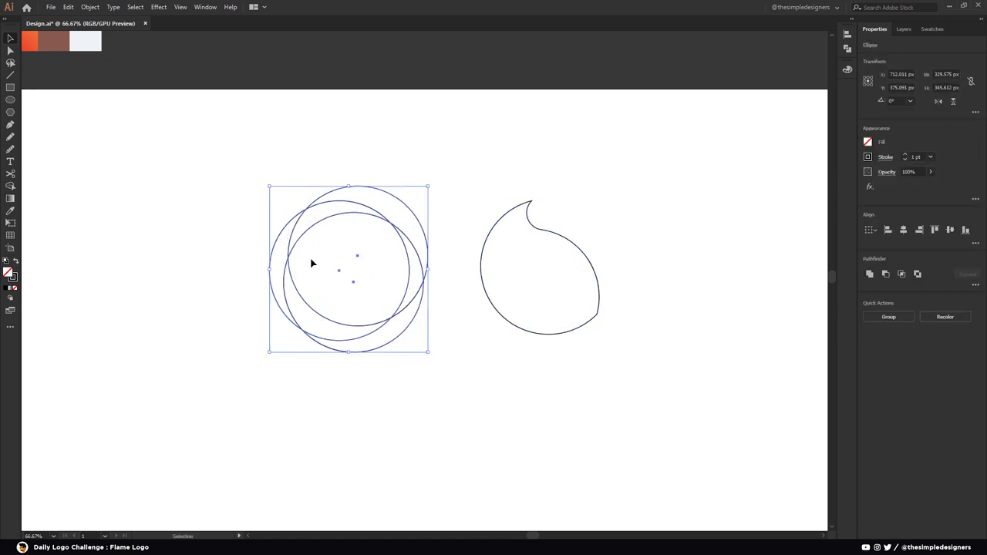
key(shift+m)
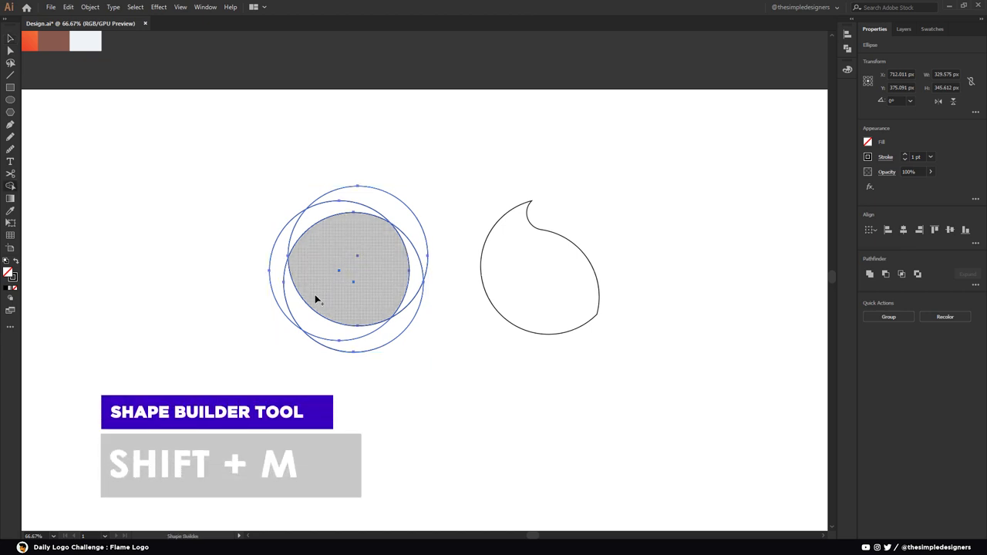
- Merge the crescent pieces into one path and move the flame outline over it
mouse_move(301, 308)
mouse_down()
mouse_move(412, 287)
mouse_move(282, 231)
mouse_up()
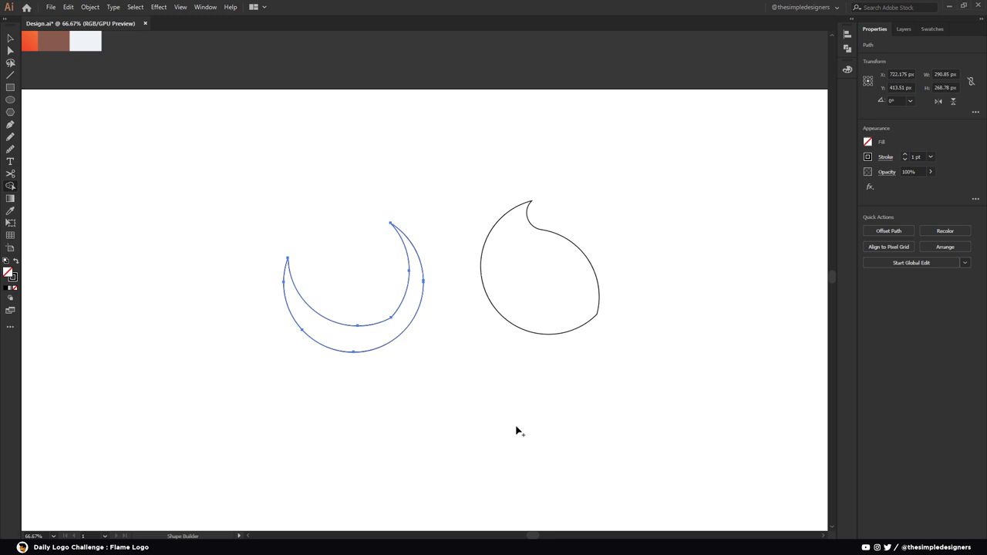
key(v)
click(573, 348)
mouse_move(572, 334)
mouse_down()
mouse_move(389, 315)
mouse_move(397, 309)
mouse_up()
- Tilt the flame outline about 14° and nudge it into place on the crescent
click(335, 210)
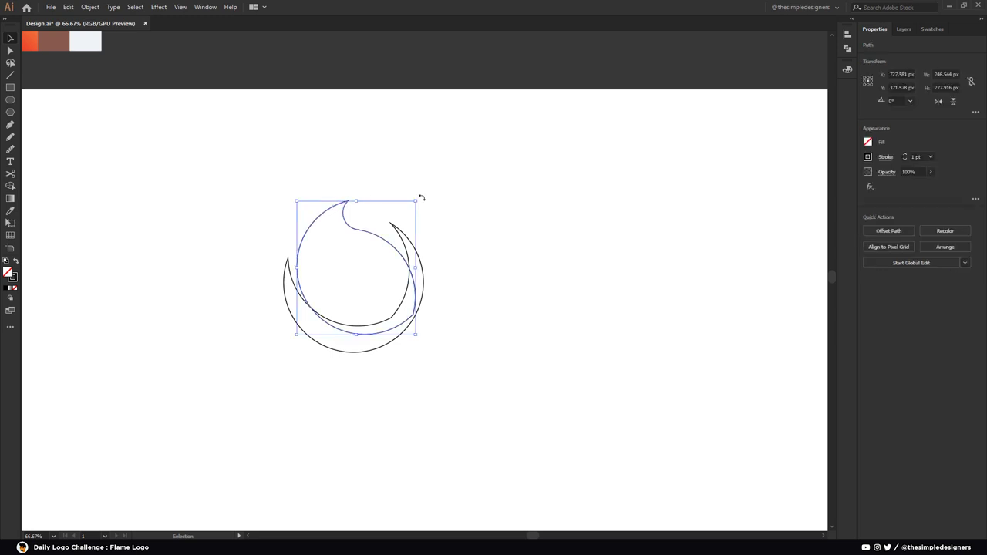
drag(422, 201, 433, 209)
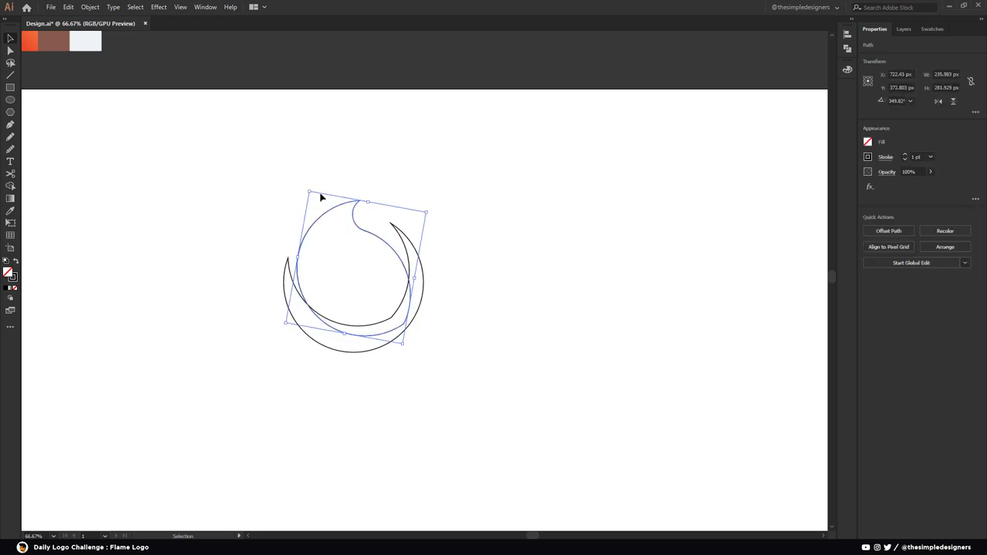
drag(371, 207, 372, 199)
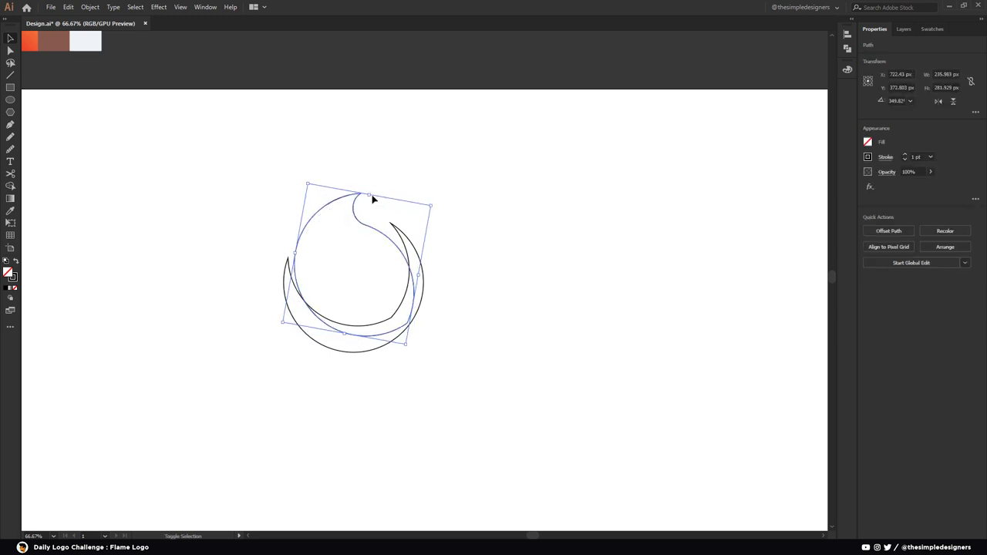
drag(437, 204, 441, 209)
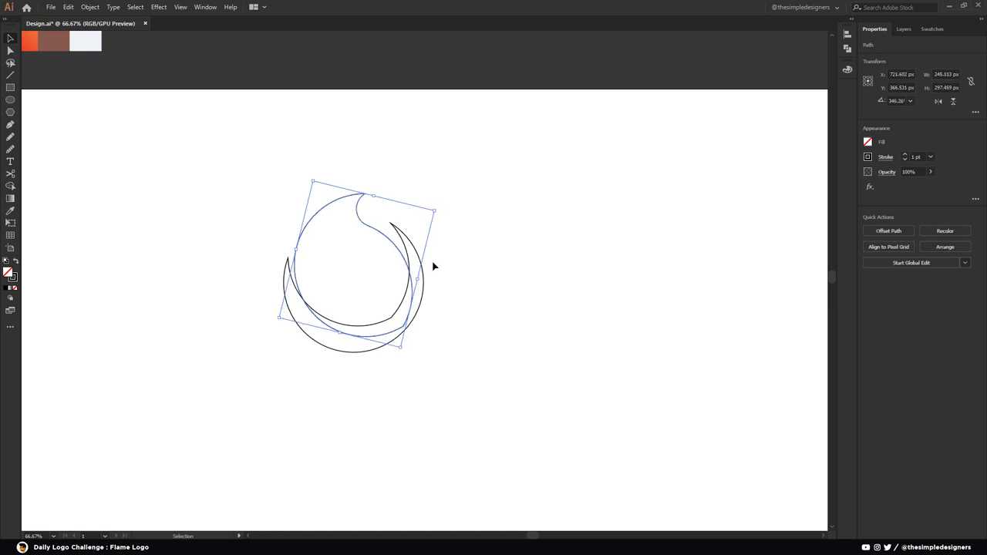
key(Right)
key(Right)
key(Right)
key(Right)
key(Right)
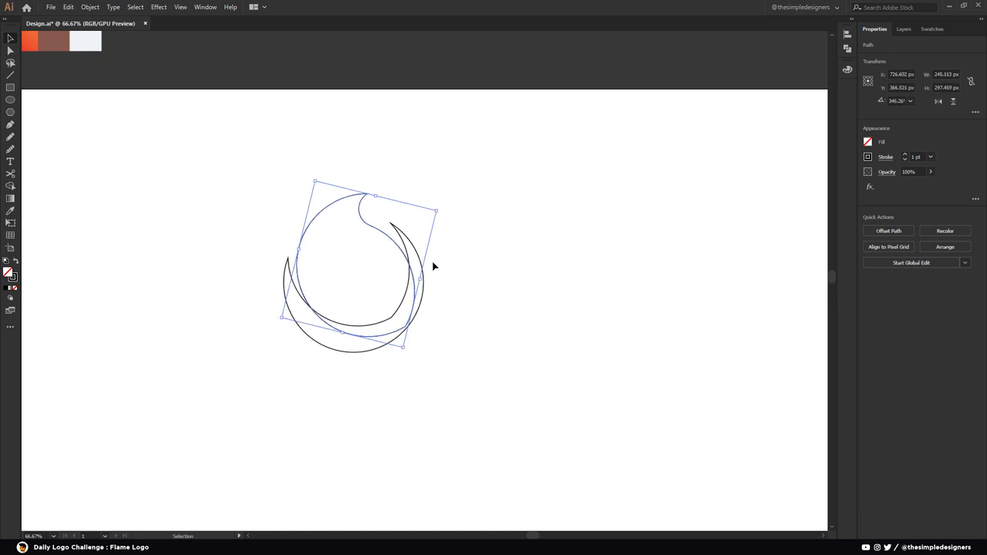
click(472, 255)
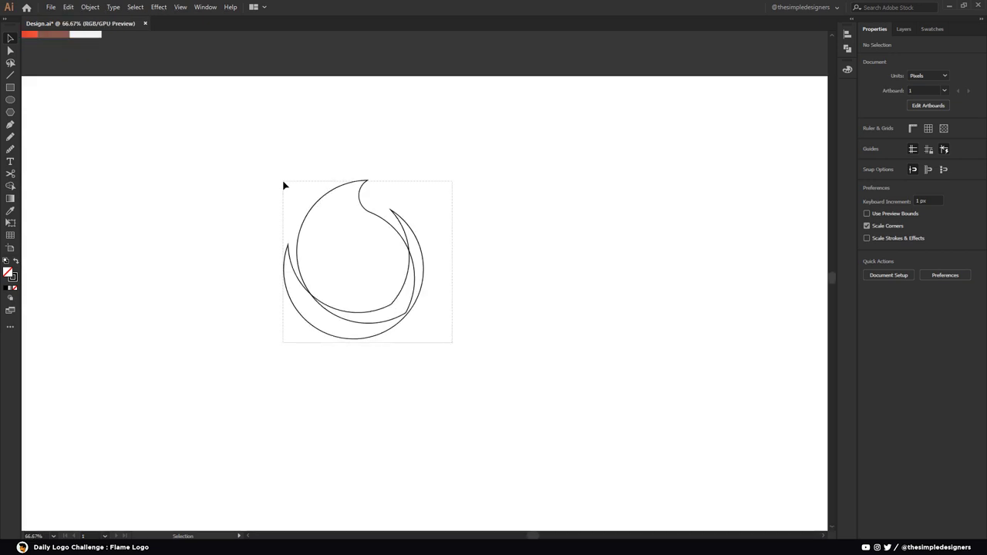
drag(283, 185, 346, 226)
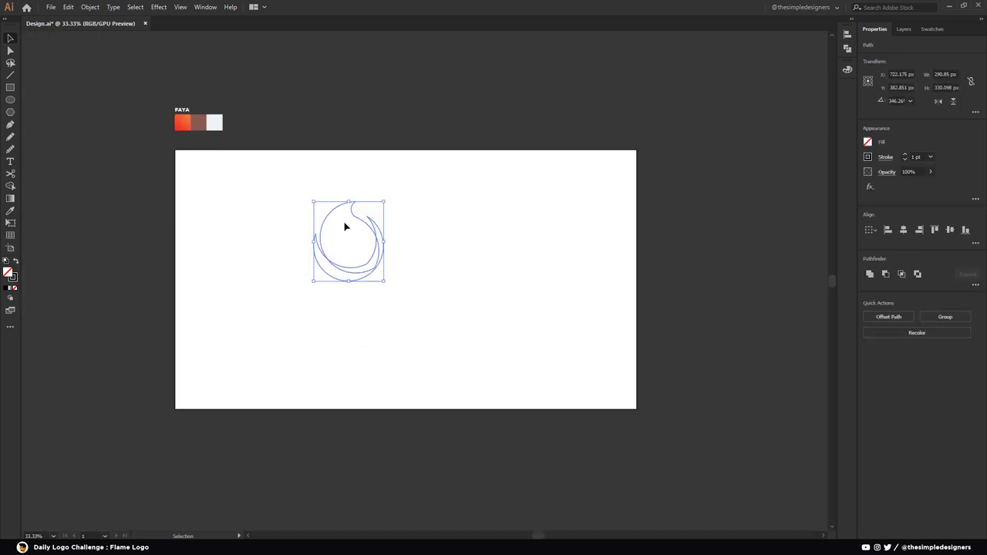
- Fill the flame shapes with the orange-to-red gradient swatch using the Eyedropper
key(i)
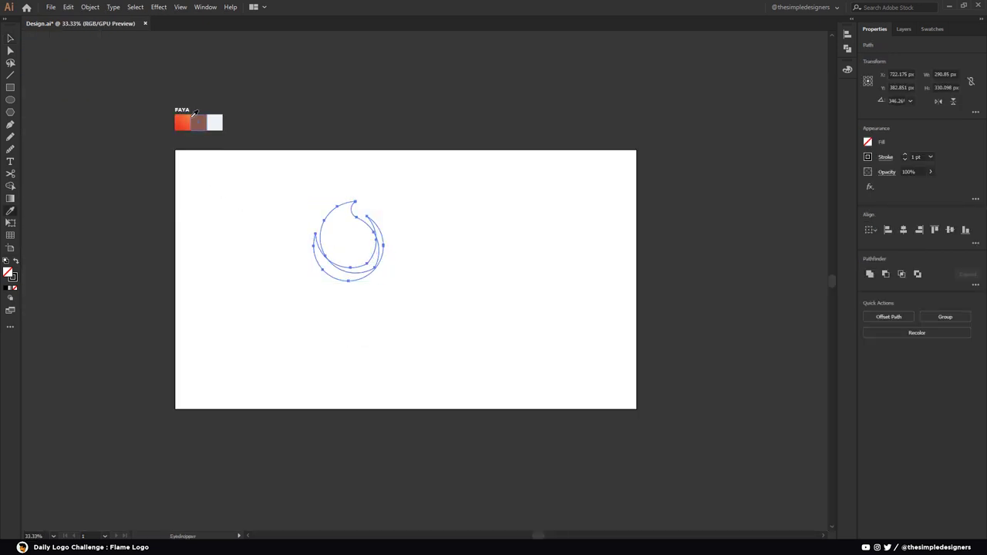
click(193, 121)
click(183, 121)
key(v)
click(414, 267)
- Rotate and nudge the flame, then Unite it with the crescent into one shape
key(ctrl+1)
click(337, 235)
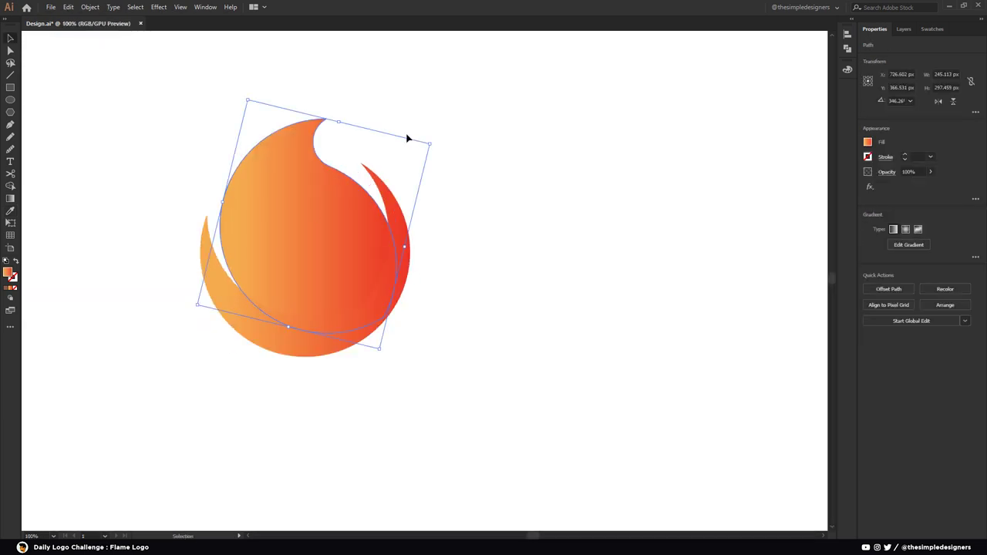
drag(435, 137, 441, 145)
key(Left)
key(Left)
key(Left)
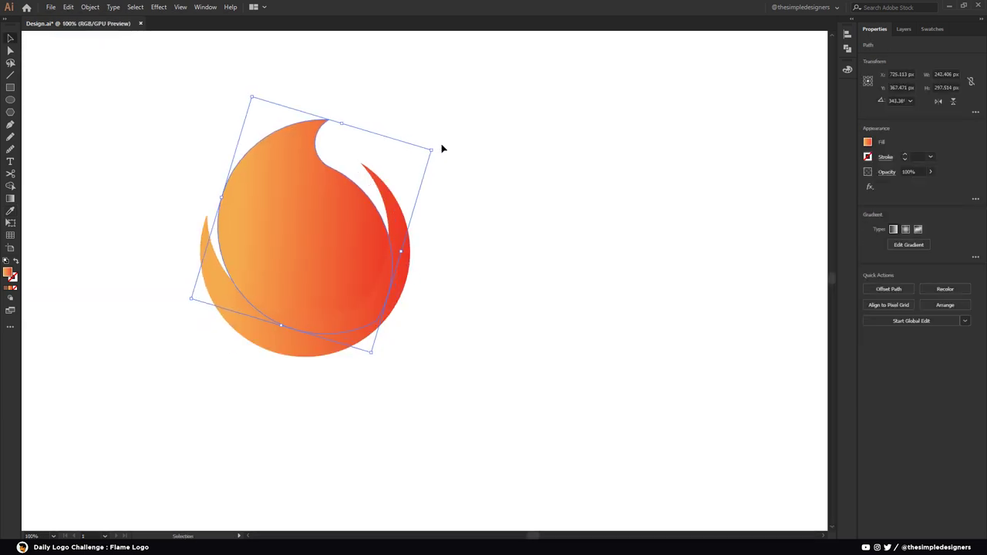
key(Up)
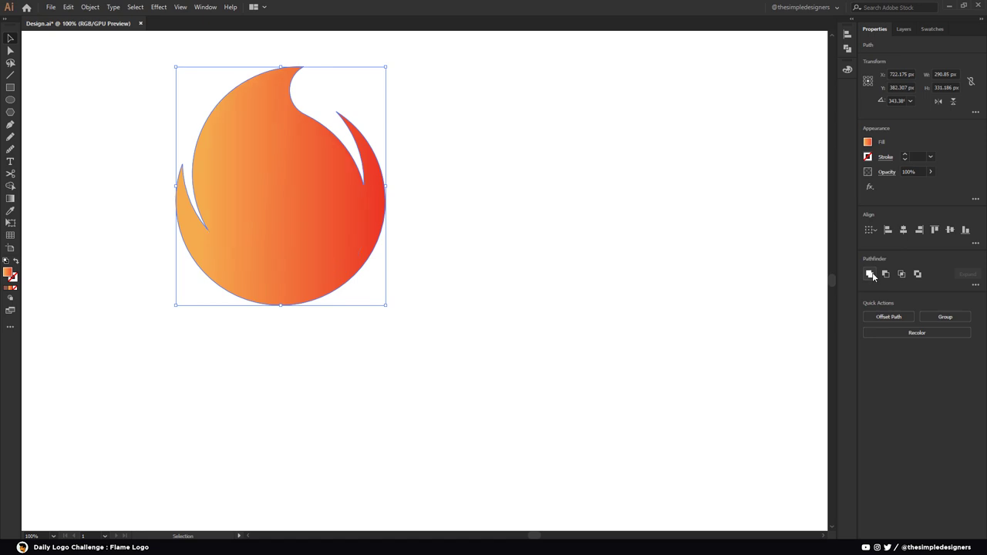
click(872, 272)
click(511, 286)
key(ctrl+minus)
click(367, 228)
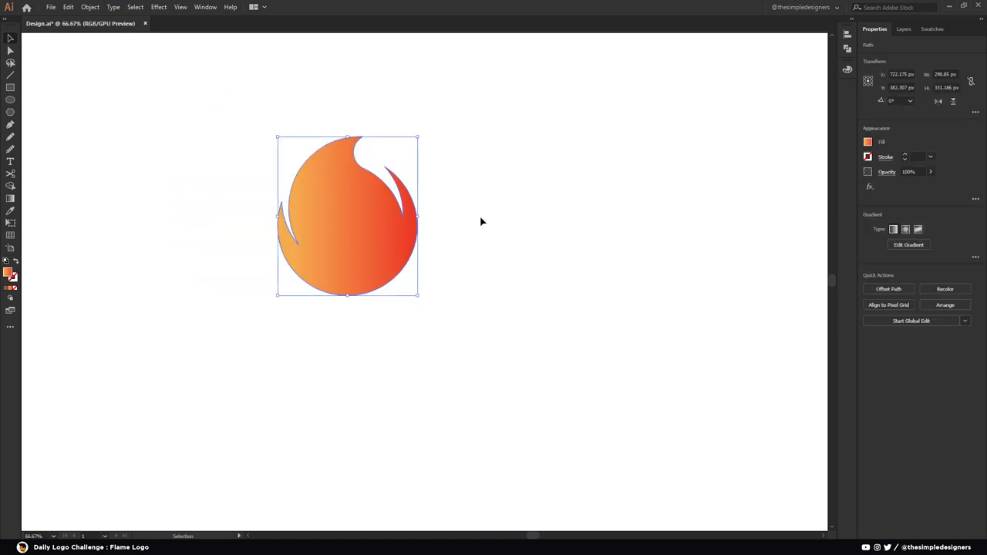
click(68, 7)
- Paste a copy in front, shrink it, fill it white and move it down inside the flame
click(84, 57)
click(68, 7)
click(100, 79)
mouse_move(418, 137)
mouse_down()
mouse_move(405, 169)
mouse_move(383, 177)
mouse_up()
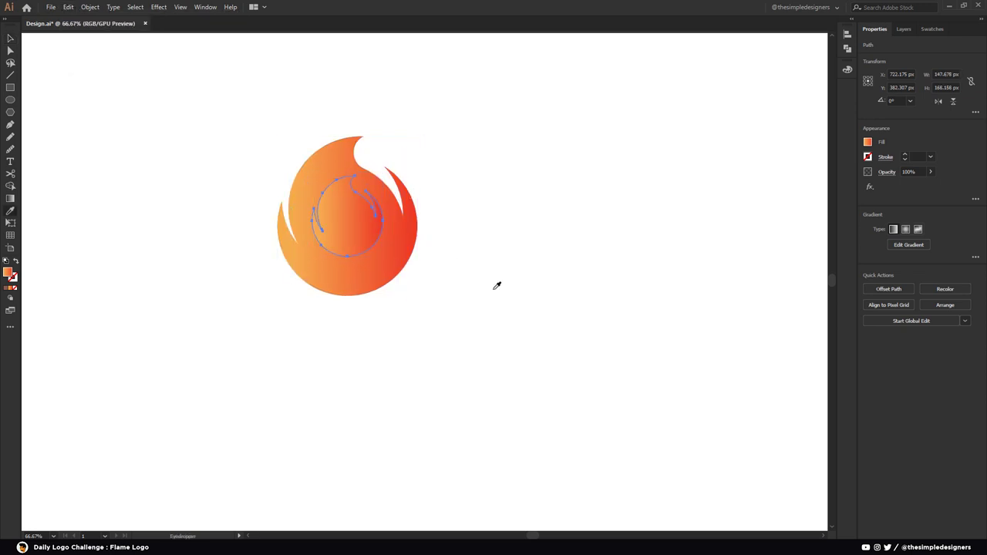
click(514, 271)
drag(354, 217, 357, 261)
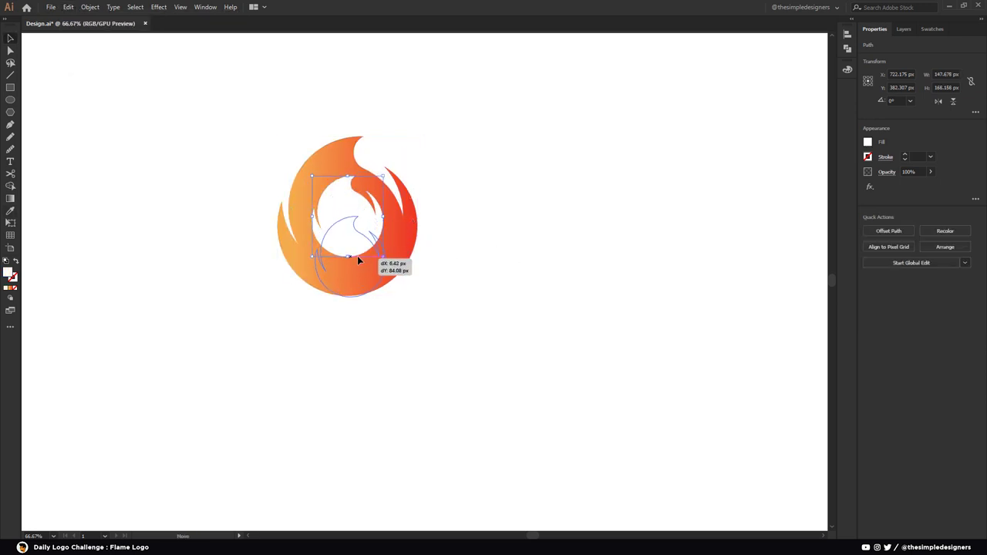
drag(358, 256, 357, 256)
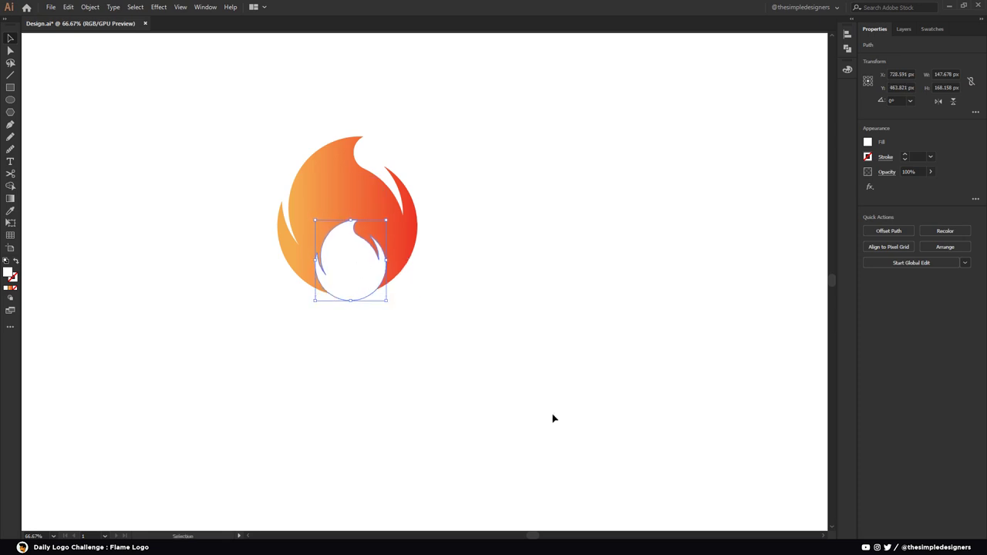
- Reflect the white copy vertically and resize it to about 97 × 110 px
right_click(347, 273)
mouse_move(377, 421)
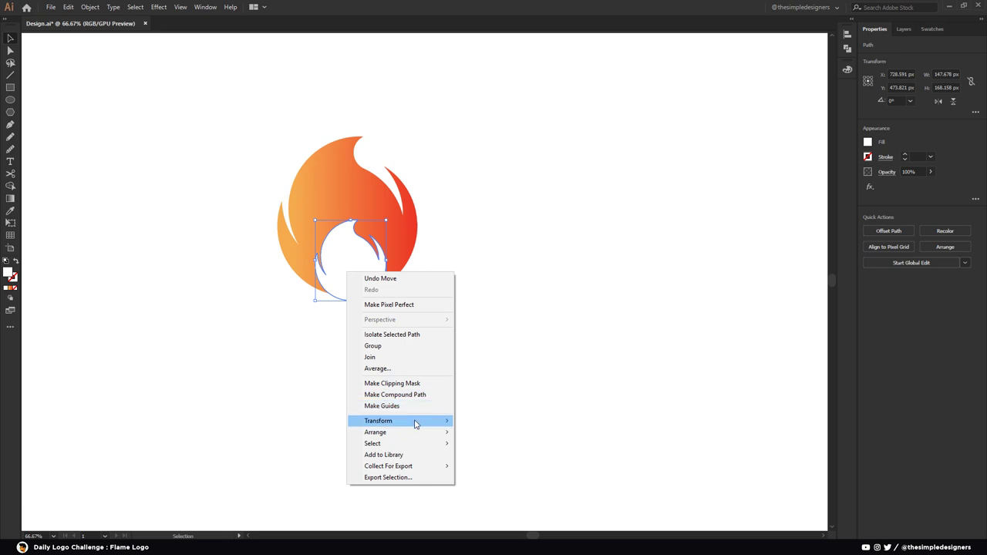
click(491, 458)
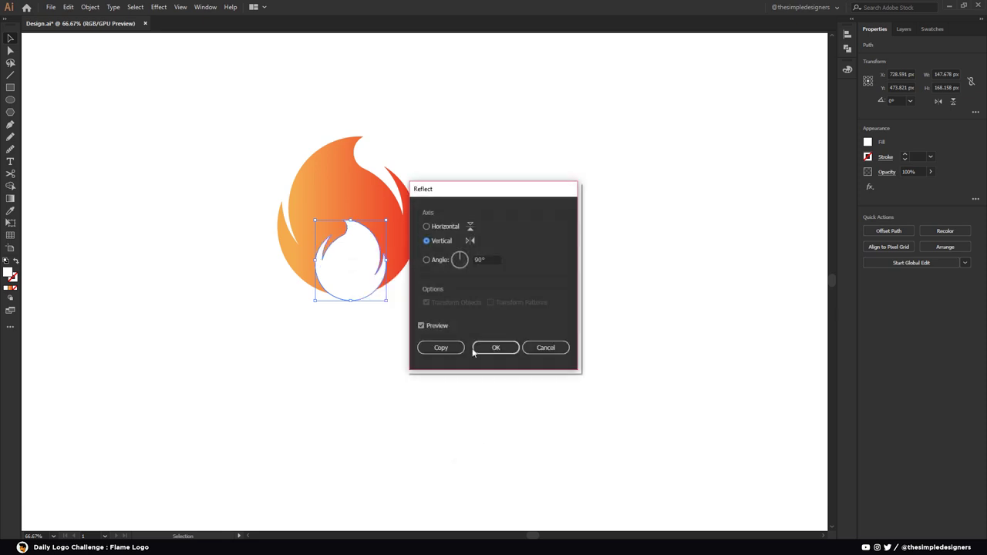
click(483, 348)
click(452, 337)
click(346, 262)
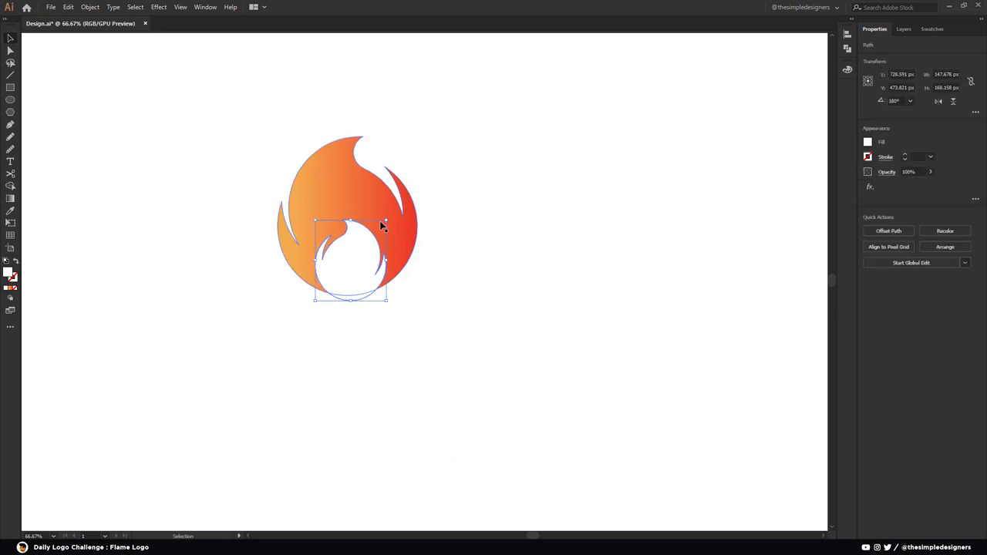
drag(356, 224, 356, 253)
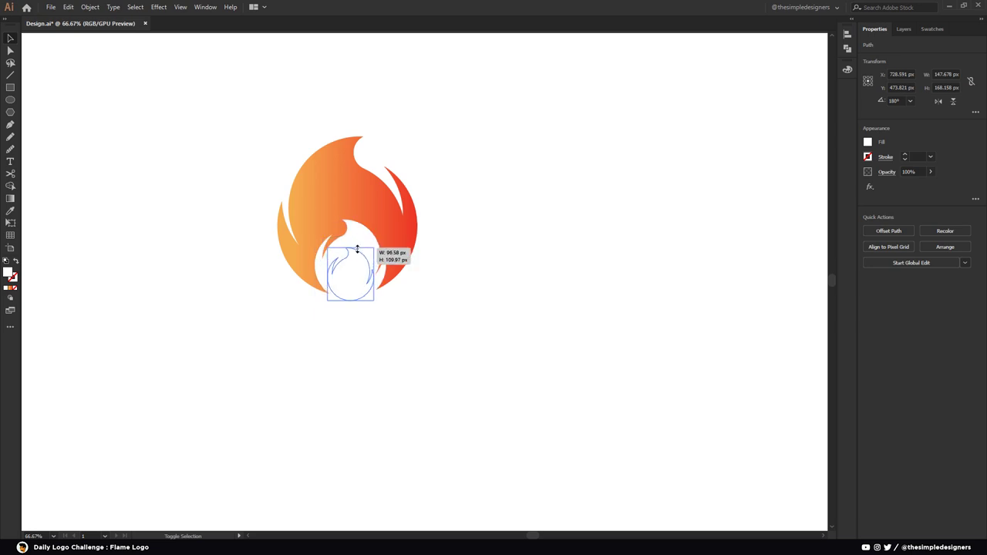
click(411, 312)
click(352, 257)
drag(352, 248, 353, 240)
click(465, 311)
- Rotate the flame slightly upright, then Minus Front the white shape out of it
click(407, 227)
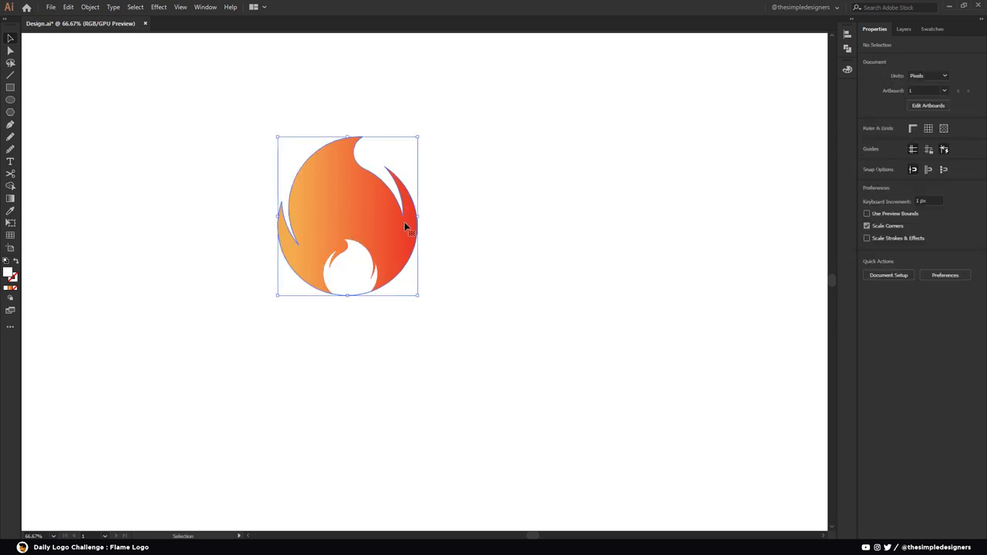
drag(419, 132, 423, 139)
click(520, 301)
click(351, 277)
drag(449, 373, 274, 136)
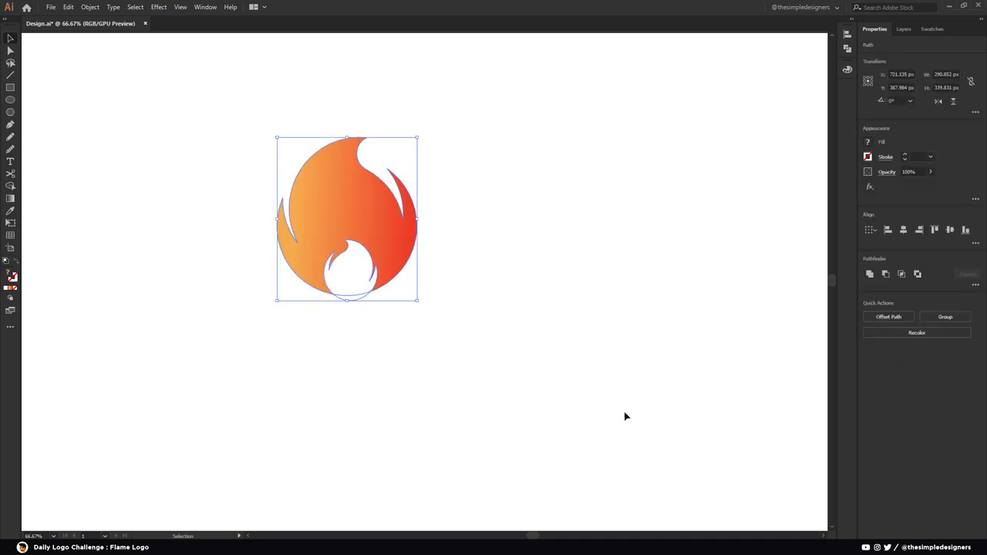
click(886, 275)
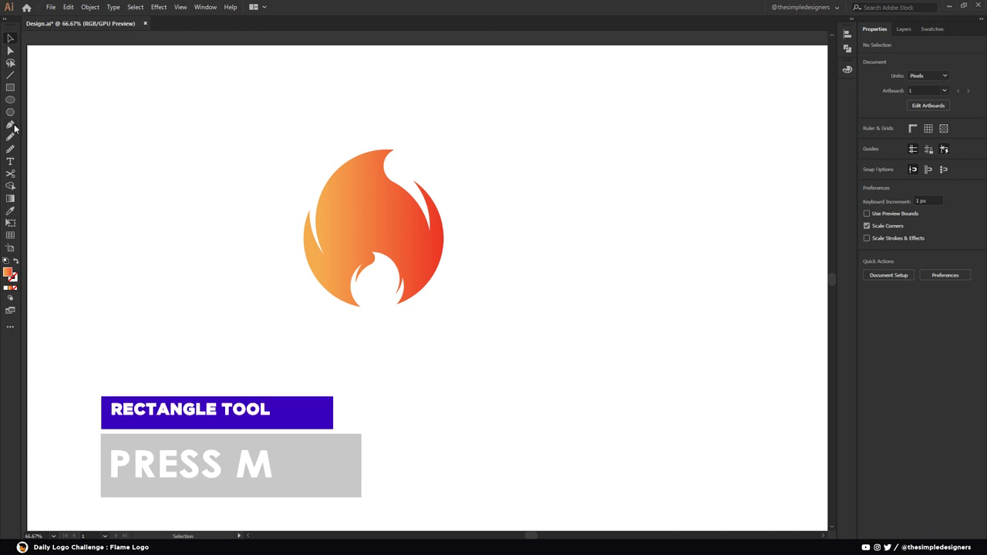
- Draw a wide thin rectangle bar below the flame
click(10, 88)
drag(283, 331, 461, 353)
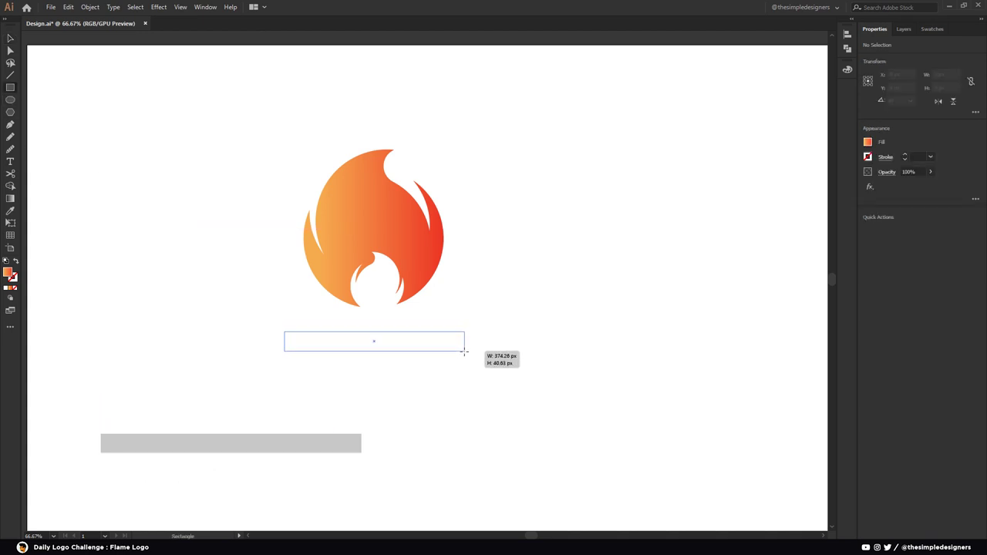
mouse_move(462, 353)
mouse_down()
mouse_move(474, 377)
mouse_move(457, 401)
mouse_up()
key(ctrl+z)
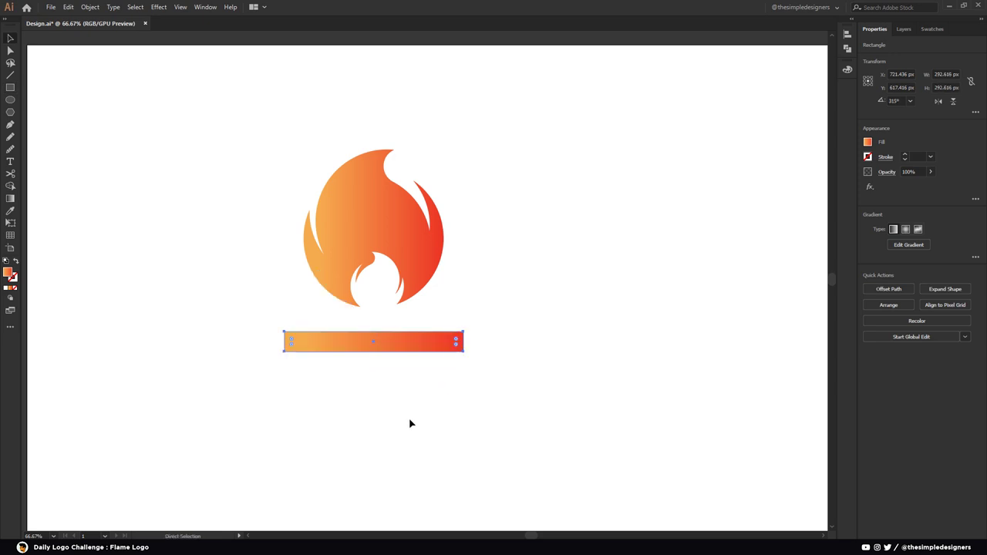
- Paste a copy of the bar in front, tilt it to 315°, and rotate both bars about 23° into an X
click(67, 7)
click(88, 58)
click(67, 7)
click(95, 79)
drag(467, 329, 468, 375)
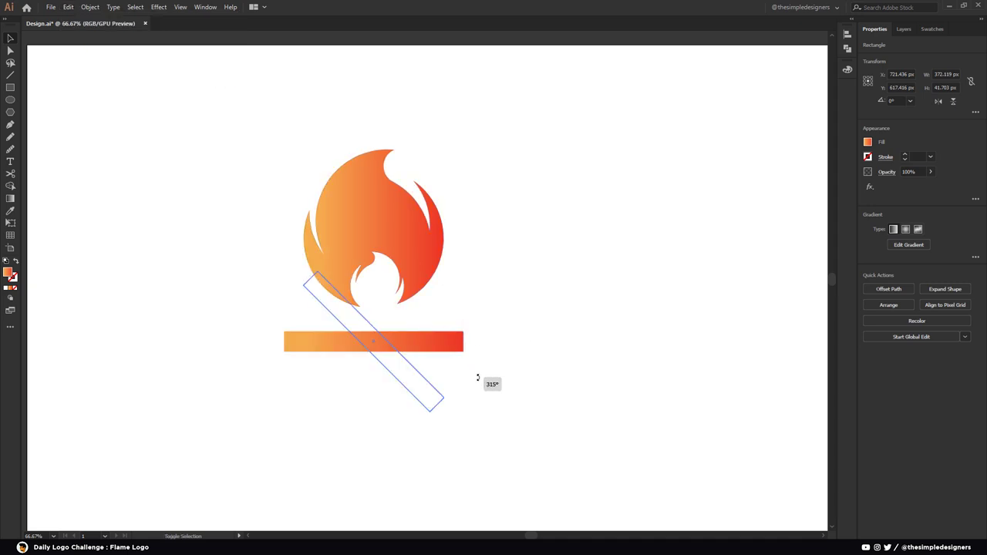
drag(390, 417, 364, 339)
drag(471, 306, 433, 244)
click(552, 283)
- Fill the crossed bars with the brown swatch colour using the Eyedropper
scroll(540, 279, down, 2)
click(486, 331)
key(i)
click(301, 143)
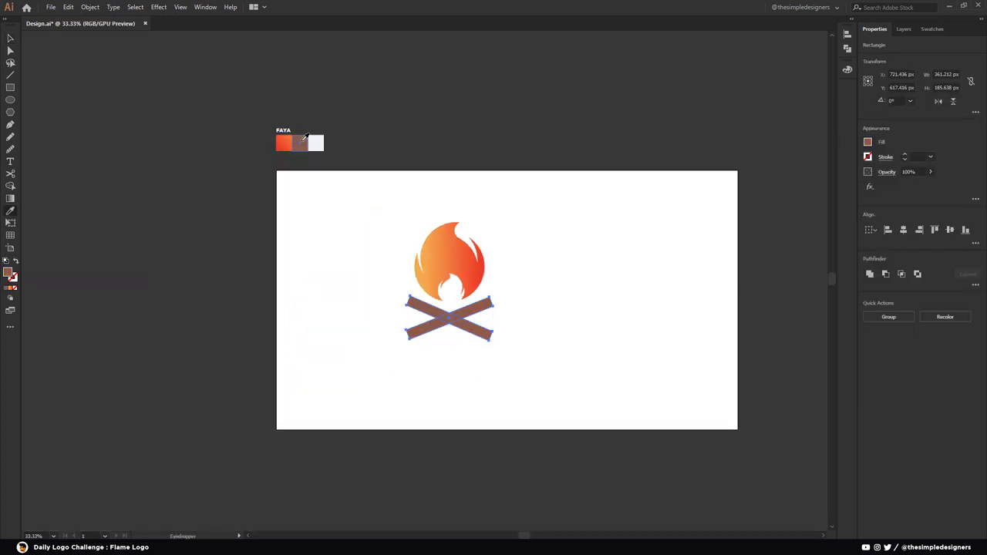
key(v)
click(555, 291)
scroll(510, 342, up, 2)
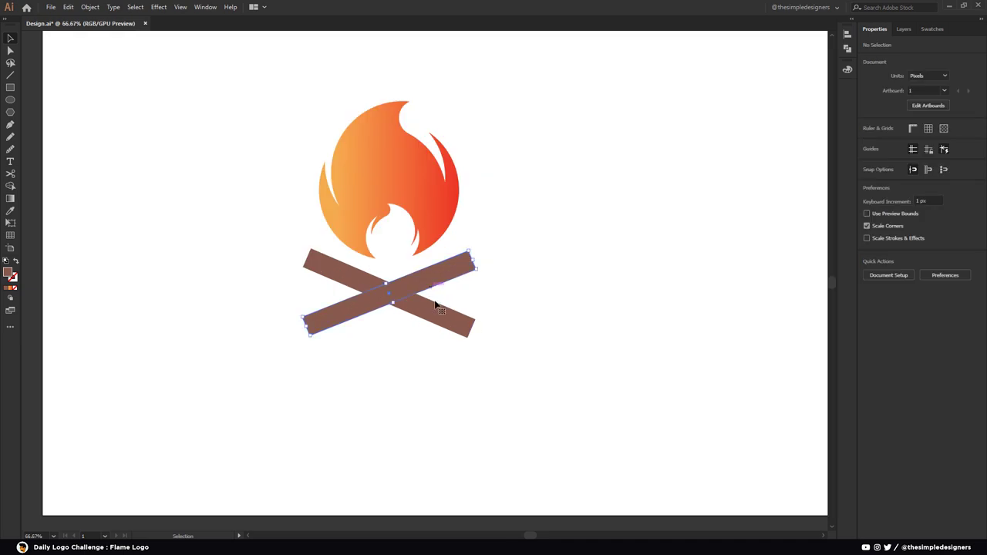
- Shrink the two crossed logs slightly and group them together
click(437, 307)
shift+click(463, 266)
drag(472, 253, 468, 252)
click(476, 260)
click(432, 306)
right_click(434, 277)
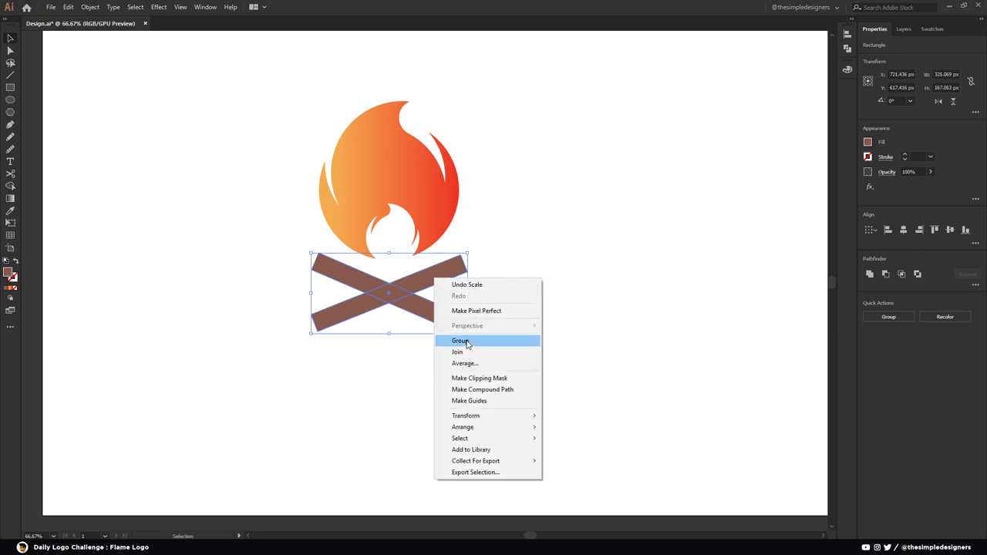
click(467, 341)
- Give the flame a vertical top-to-bottom gradient, adjusting the top colour stop
click(401, 178)
click(11, 199)
mouse_move(382, 74)
mouse_down()
mouse_move(395, 270)
mouse_move(390, 236)
mouse_move(387, 263)
mouse_up()
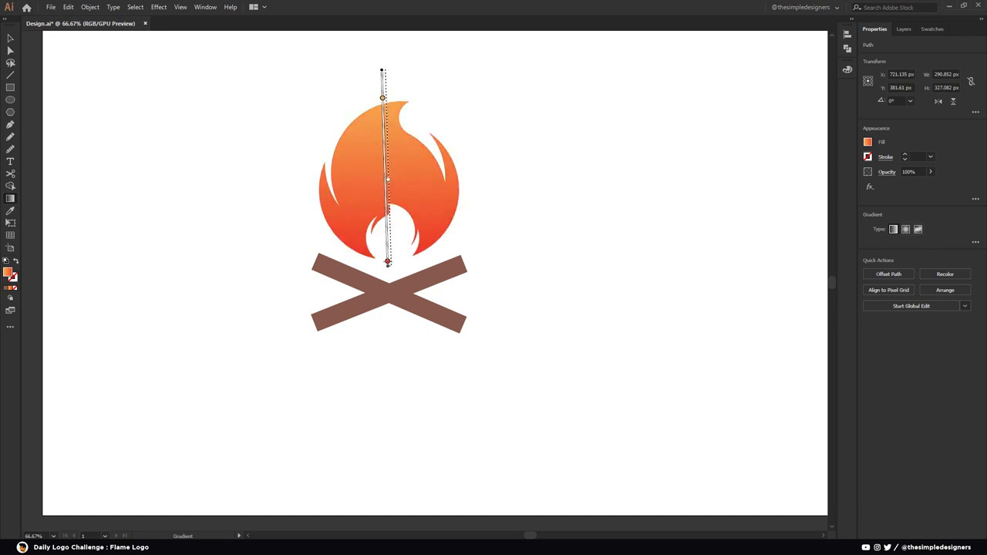
mouse_move(383, 99)
mouse_down()
mouse_move(383, 81)
mouse_move(387, 112)
mouse_up()
key(v)
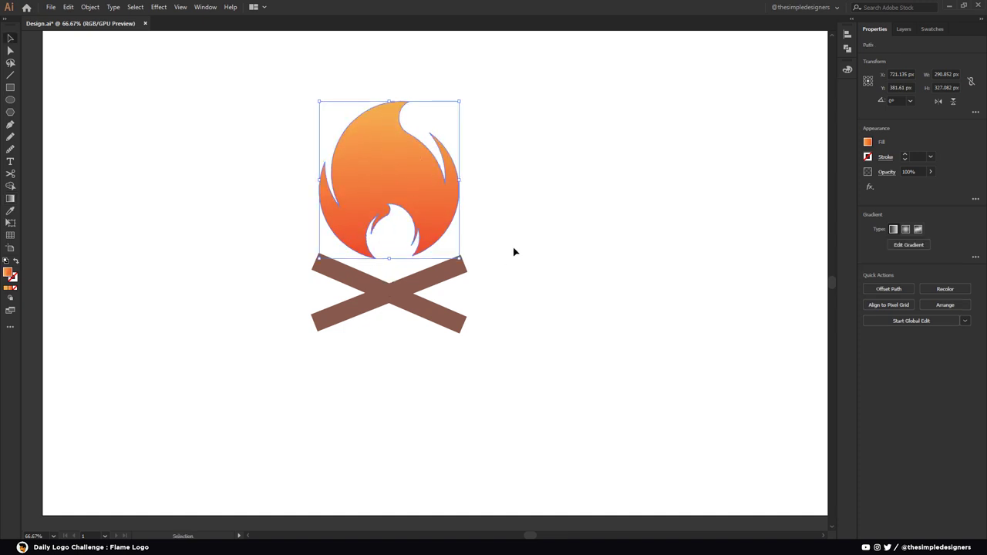
click(511, 255)
- Scale the flame down to about 243 × 274 px and nudge it down above the logs
scroll(511, 255, down, 3)
scroll(473, 275, up, 2)
click(456, 303)
click(436, 209)
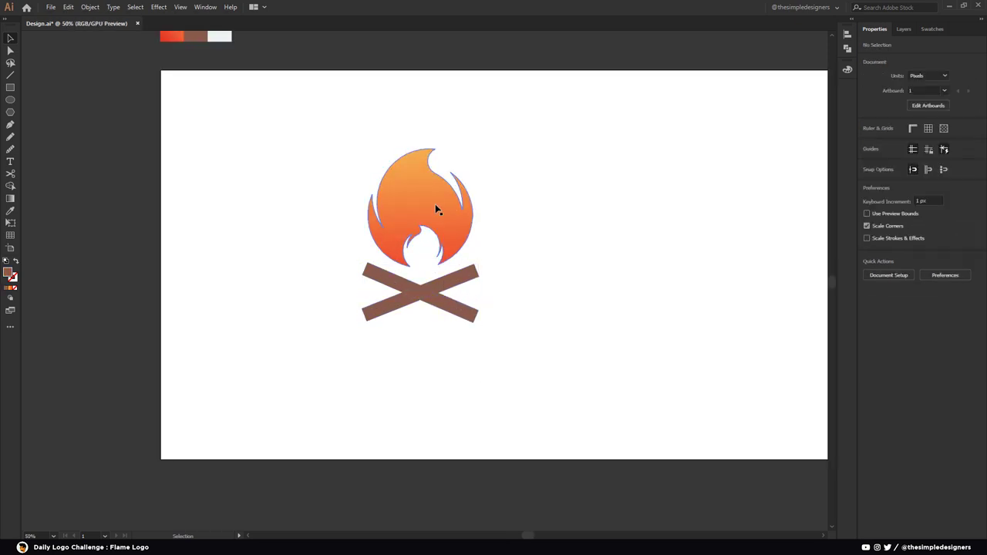
drag(473, 147, 465, 156)
click(430, 240)
click(414, 208)
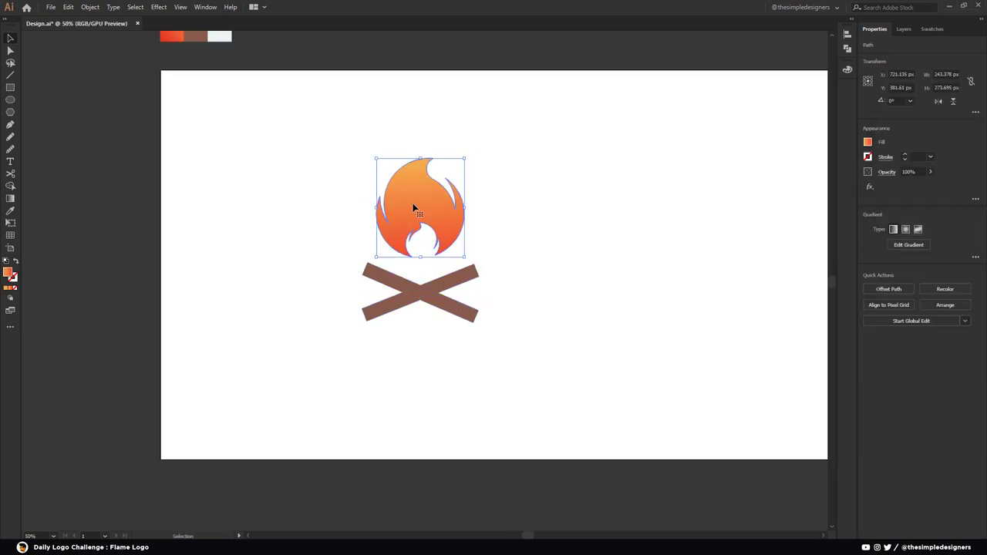
key(Down)
key(Down)
key(Down)
key(Down)
key(Down)
key(Down)
key(Down)
key(Down)
key(Down)
key(Down)
key(Down)
key(Down)
- Group the flame together with the crossed logs
drag(490, 339, 386, 198)
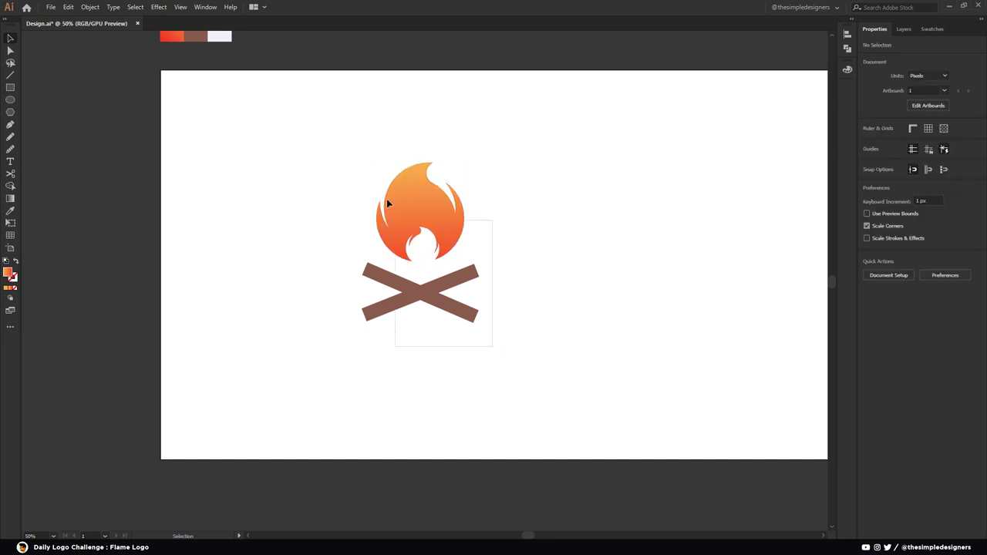
right_click(411, 210)
click(455, 275)
click(527, 231)
scroll(527, 231, down, 1)
scroll(527, 231, down, 1)
click(14, 89)
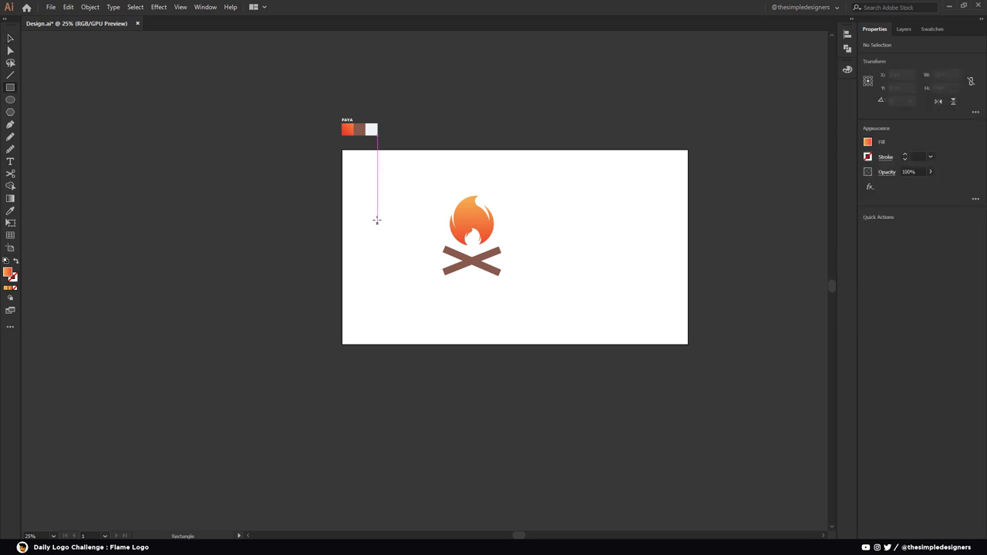
- Create a 960 × 1080 px rectangle snapped to the artboard's top-left corner
click(386, 208)
click(504, 266)
text(1080)
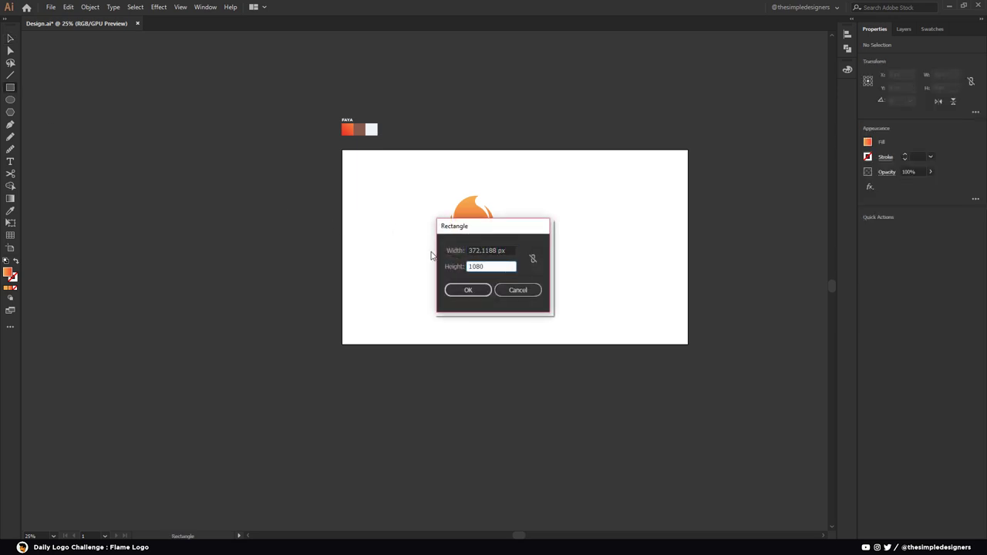
key(Tab)
text(1920 / 2)
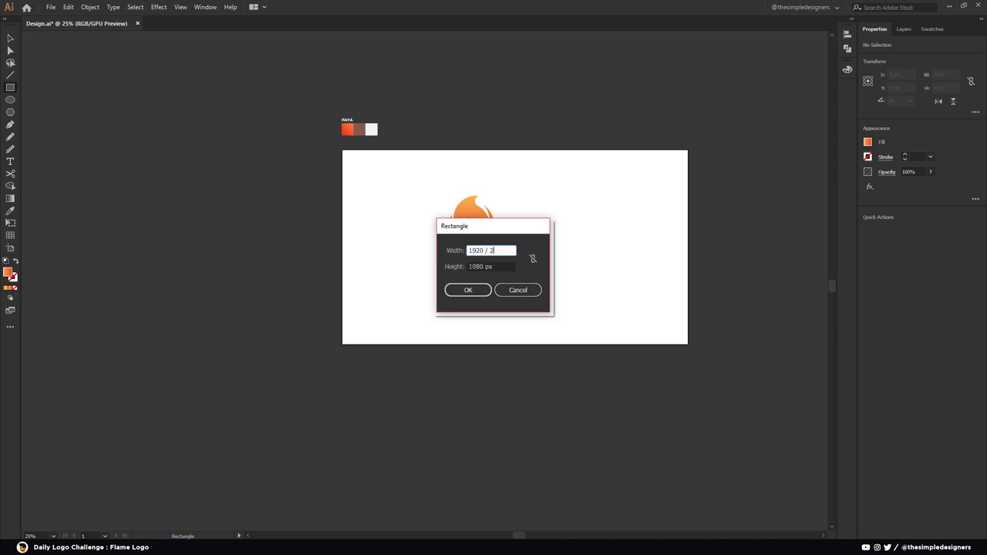
click(458, 292)
key(v)
drag(475, 321, 432, 267)
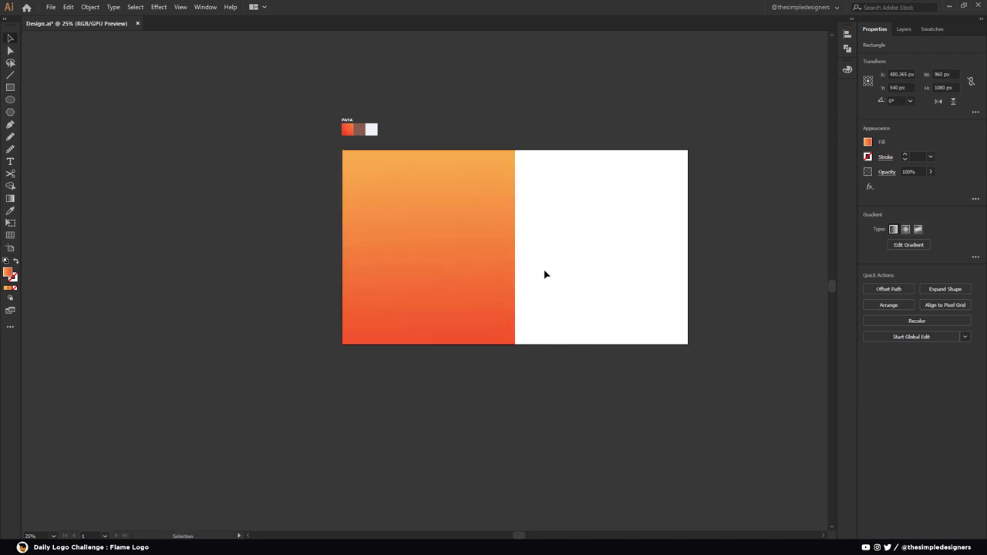
- Fill the rectangle with the white swatch and send it behind the logo
key(i)
click(368, 134)
key(v)
right_click(455, 230)
mouse_move(509, 389)
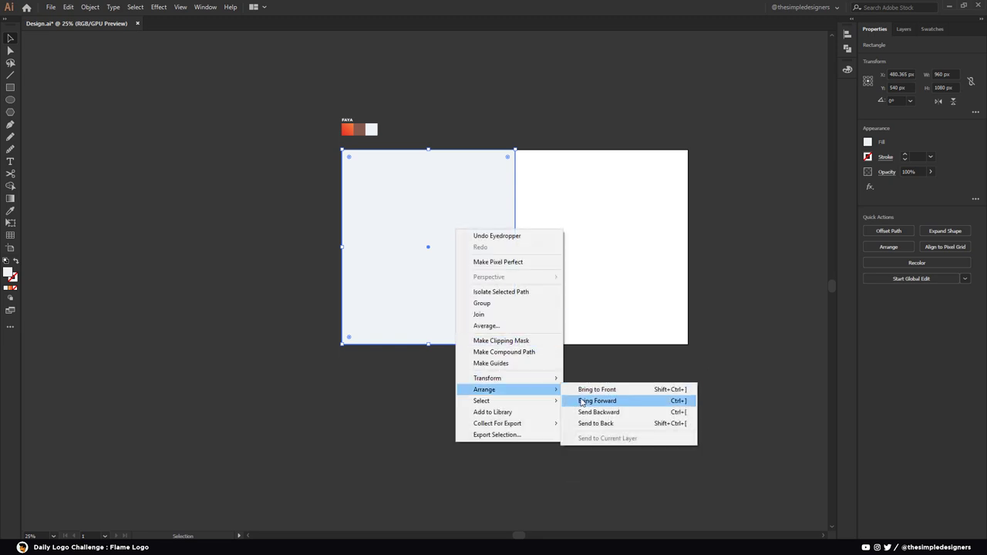
click(596, 423)
- Centre the panel and campfire logo horizontally on each other
click(538, 275)
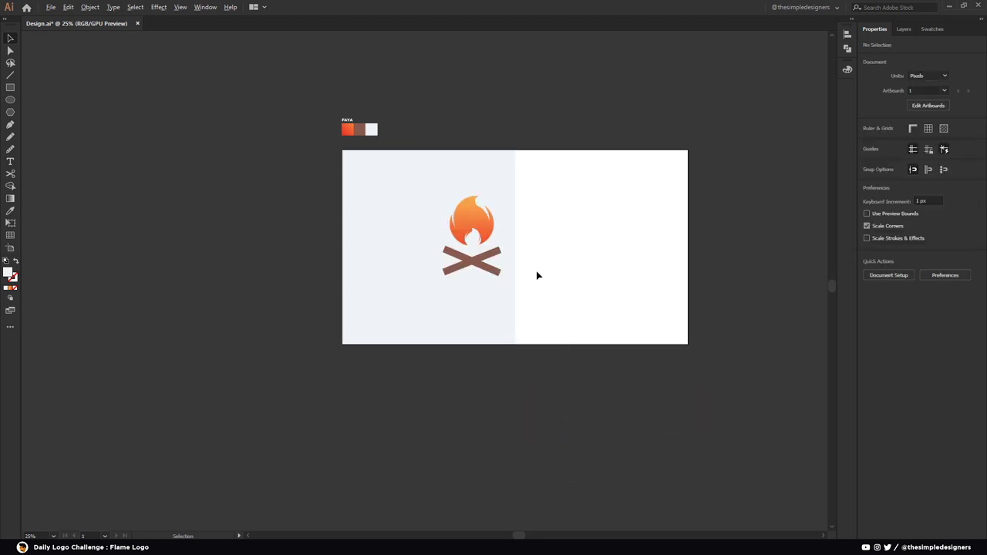
scroll(538, 275, up, 1)
drag(540, 272, 392, 185)
click(903, 232)
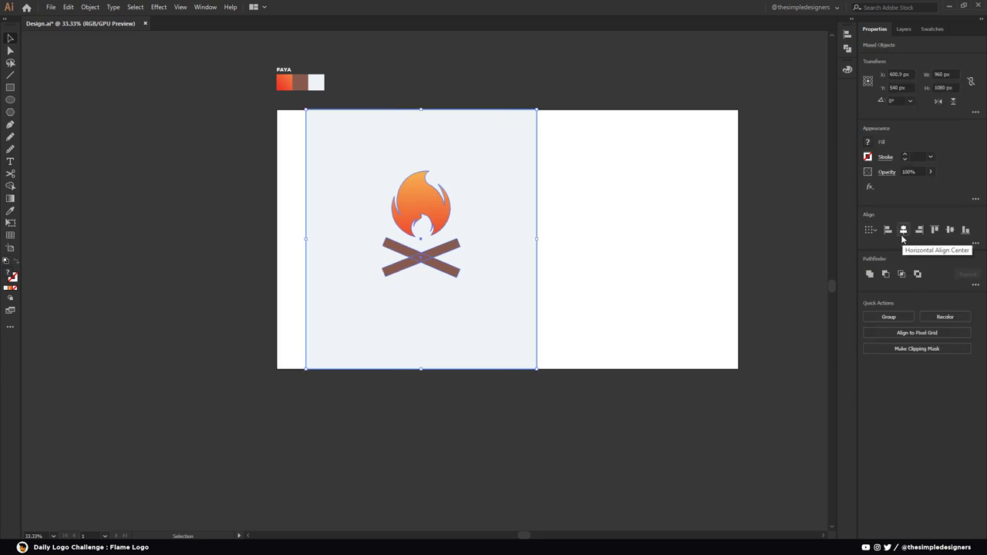
- Group the panel with the logo and align it to the artboard's left edge
right_click(505, 238)
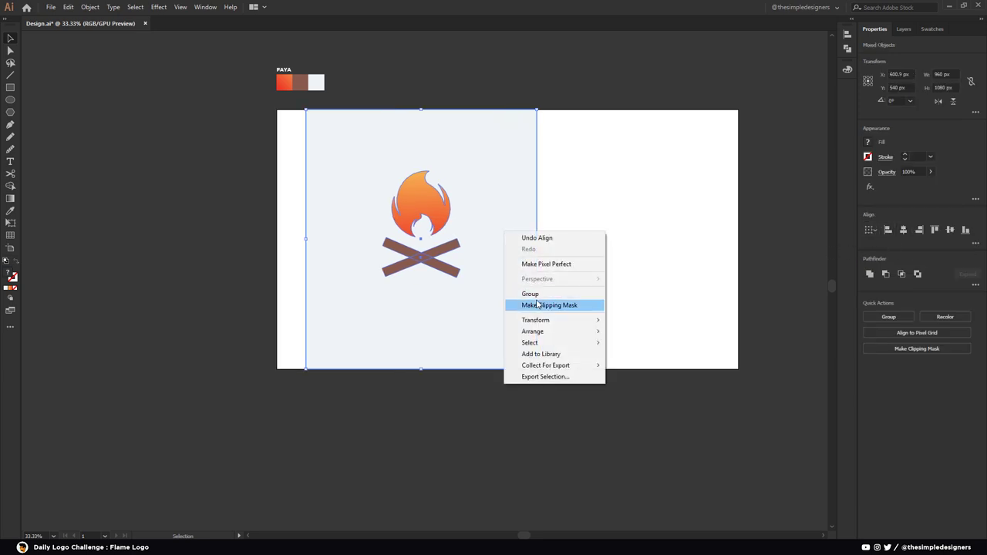
click(540, 293)
click(847, 34)
click(831, 120)
click(835, 154)
click(726, 57)
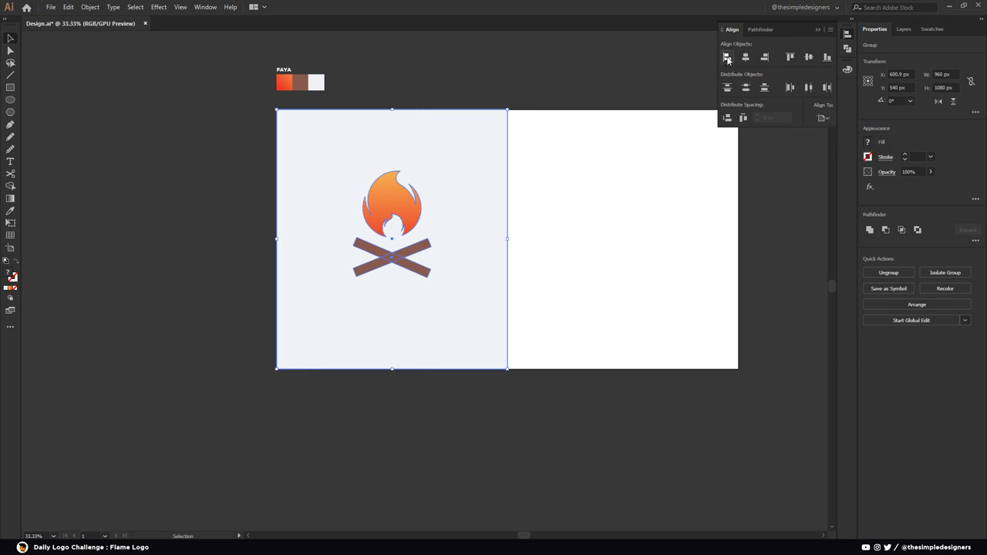
click(820, 30)
- Place an ungrouped copy of the panel and logo in the artboard's right half
click(772, 260)
drag(386, 231, 635, 262)
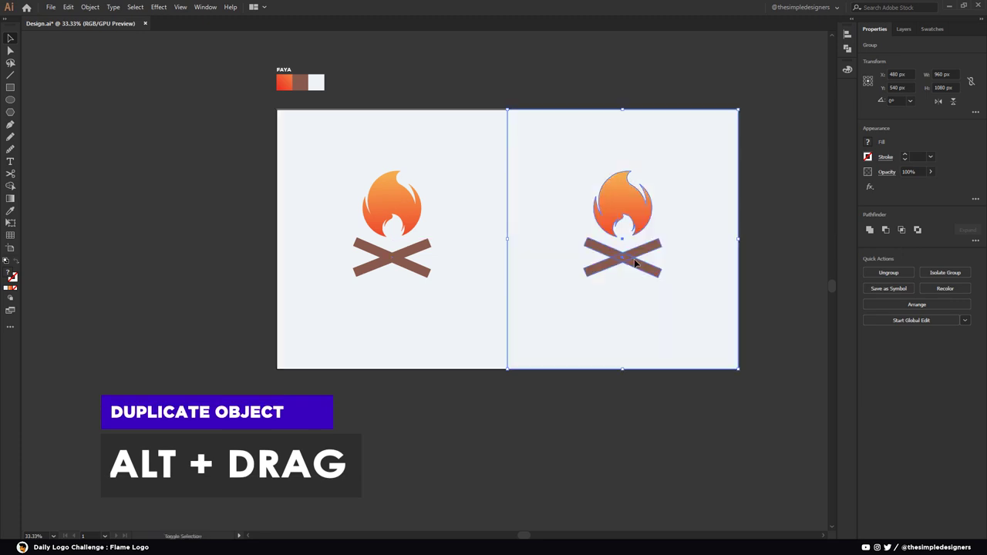
key(ctrl+shift+g)
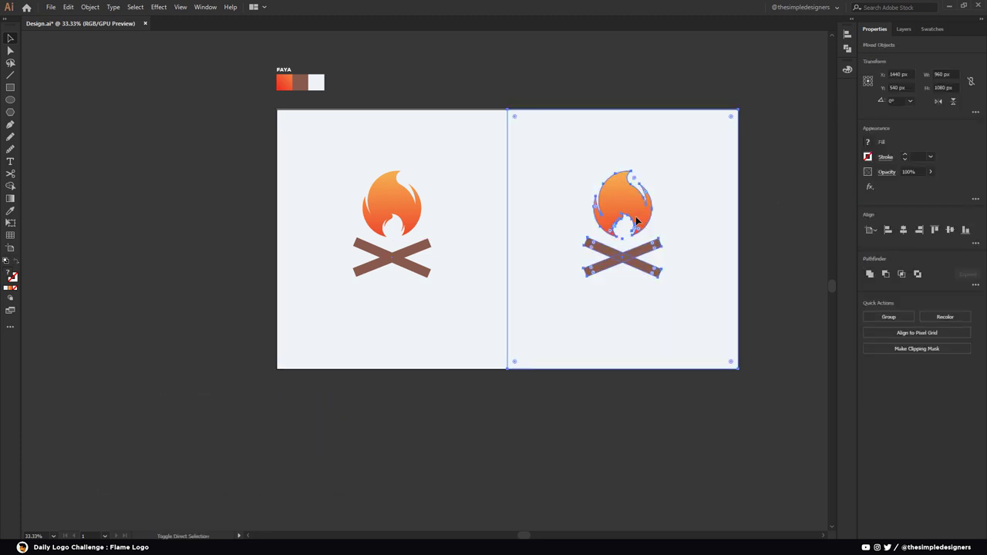
scroll(693, 260, up, 5)
click(693, 260)
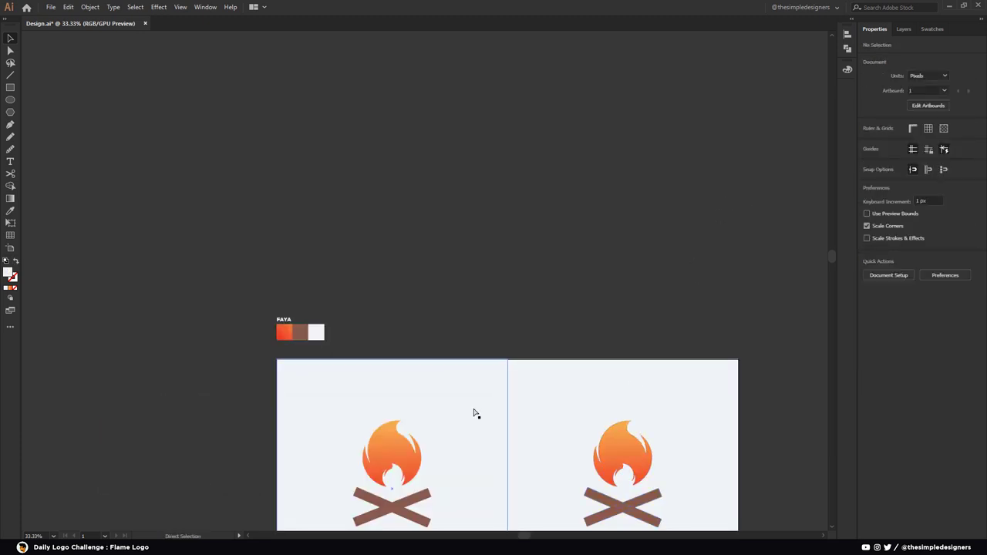
- Make the right-hand campfire logo white
key(ctrl+0)
click(605, 245)
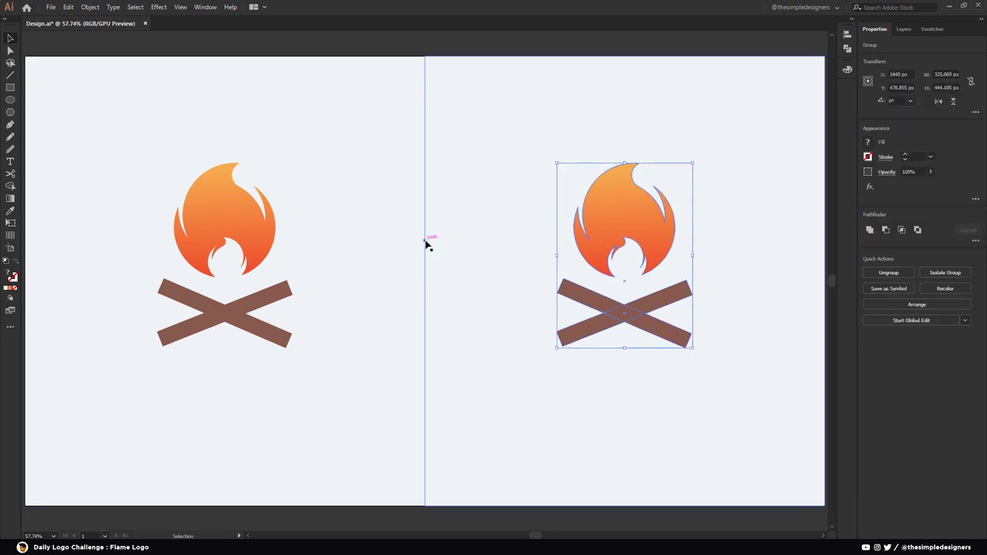
click(932, 28)
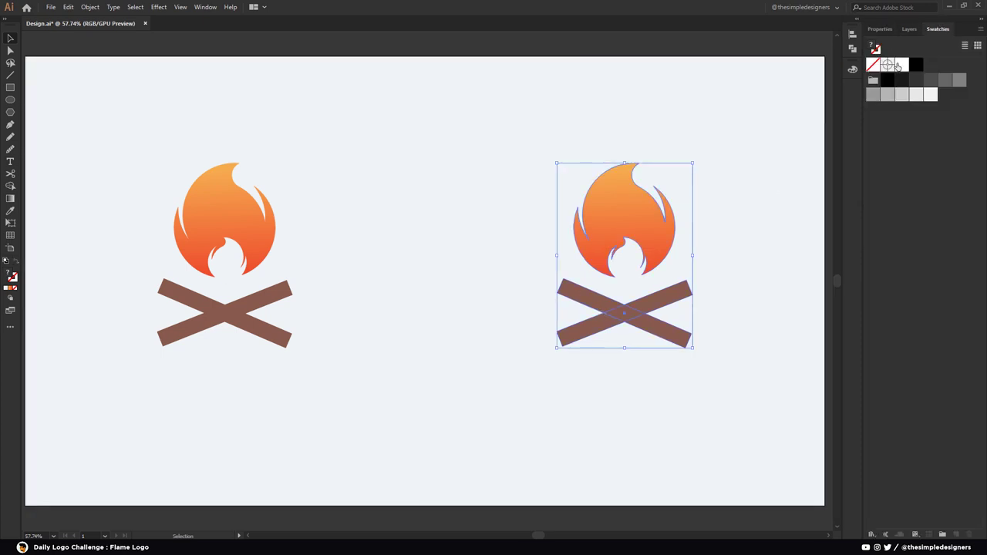
click(902, 65)
- Apply the flame's orange gradient to the right panel, angled from top-right to bottom-left
key(i)
click(214, 209)
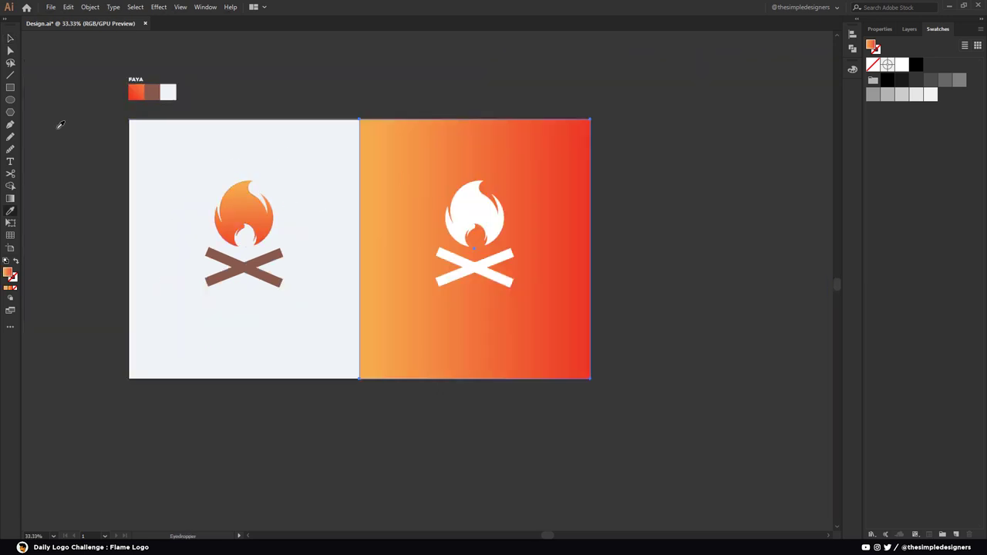
click(11, 198)
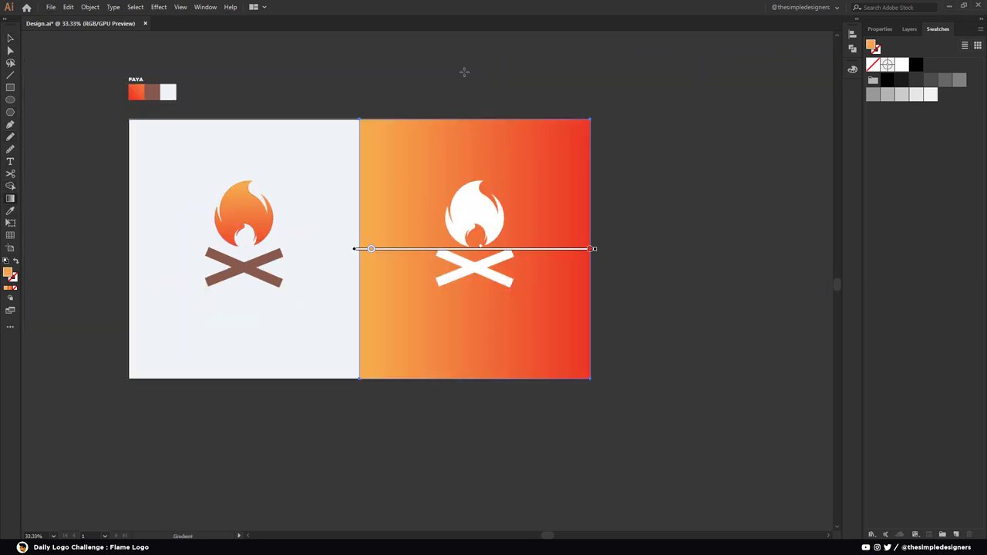
drag(464, 72, 490, 515)
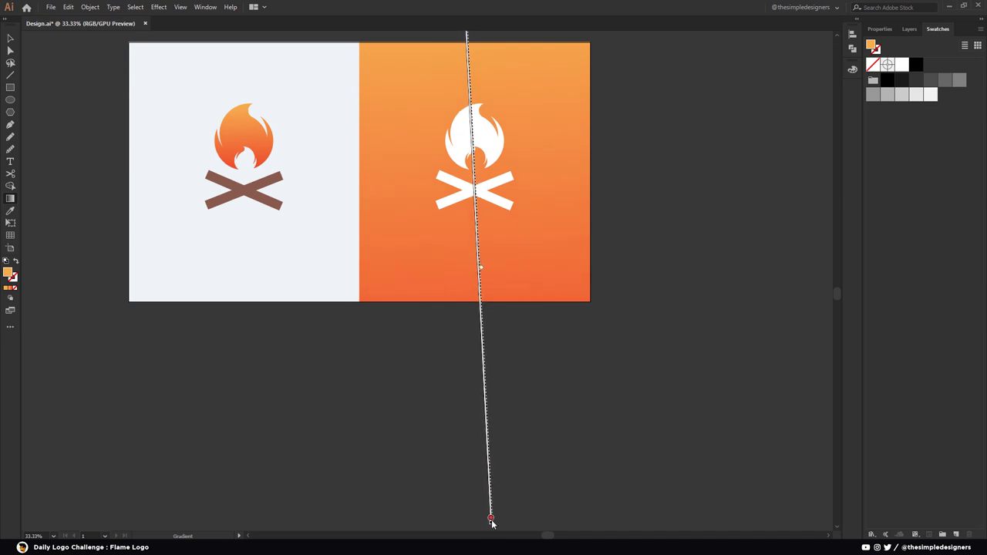
scroll(484, 374, down, 1)
drag(574, 92, 369, 522)
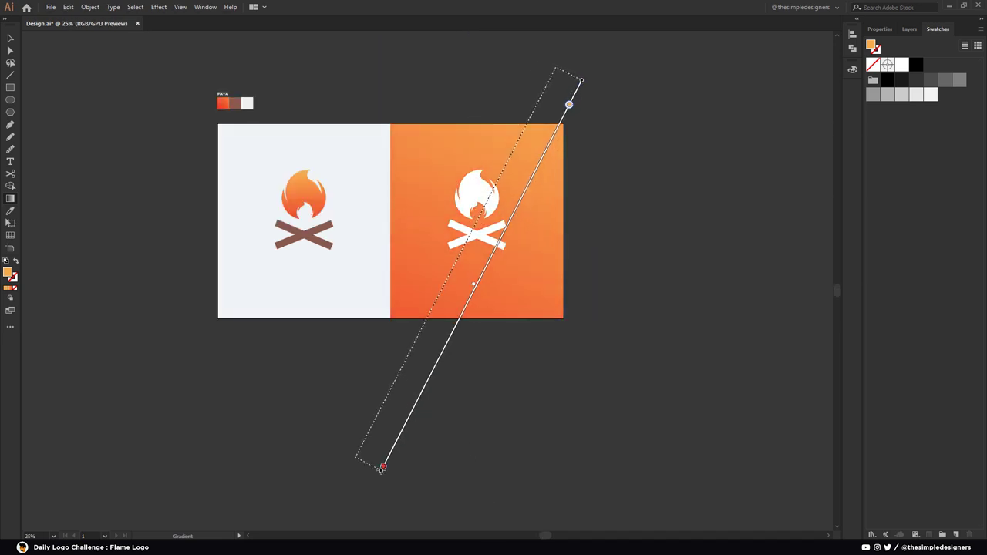
key(v)
- Copy the FAYA label onto the orange panel
click(592, 245)
drag(221, 97, 513, 310)
key(ctrl+equal)
key(ctrl+equal)
key(ctrl+equal)
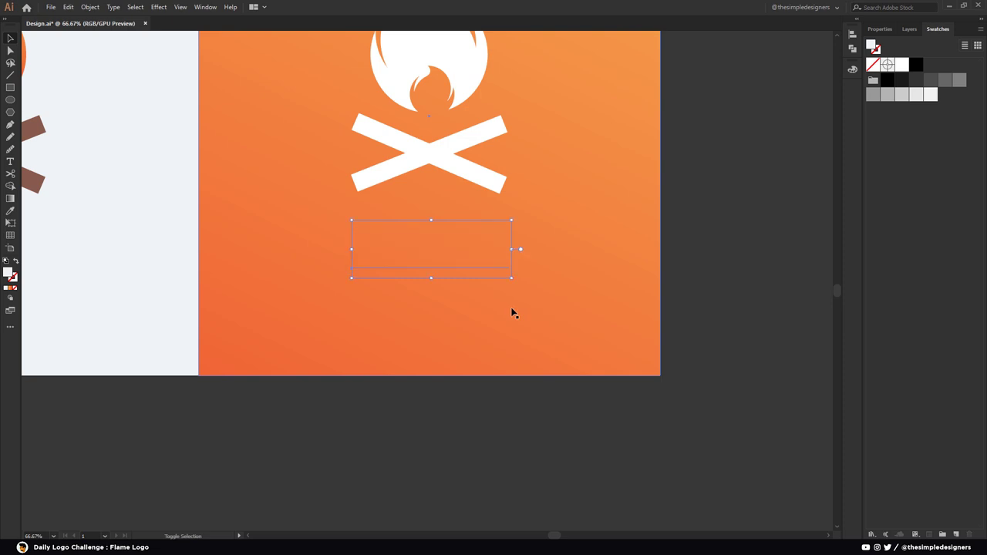
- Bring the copied FAYA text in front of the orange panel
right_click(452, 243)
mouse_move(479, 388)
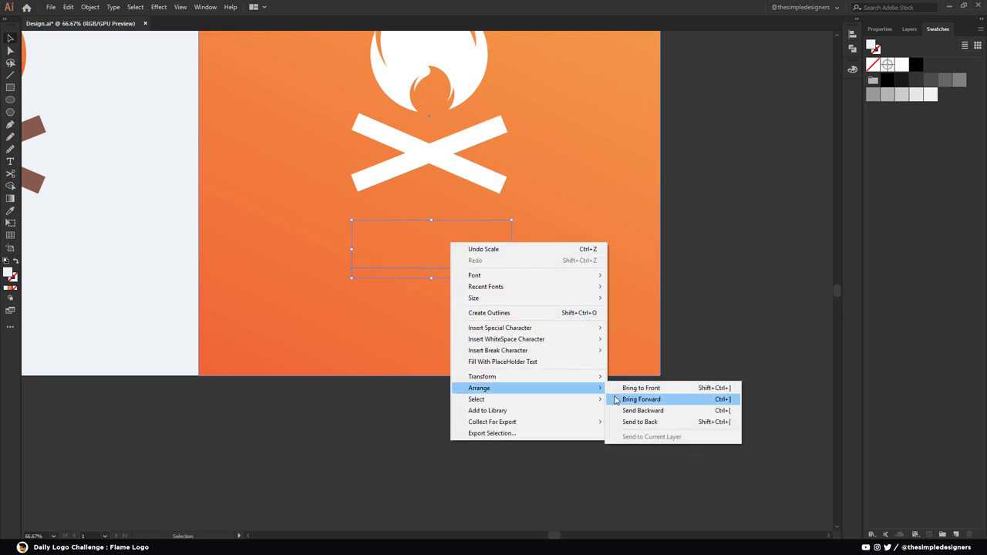
click(625, 389)
key(i)
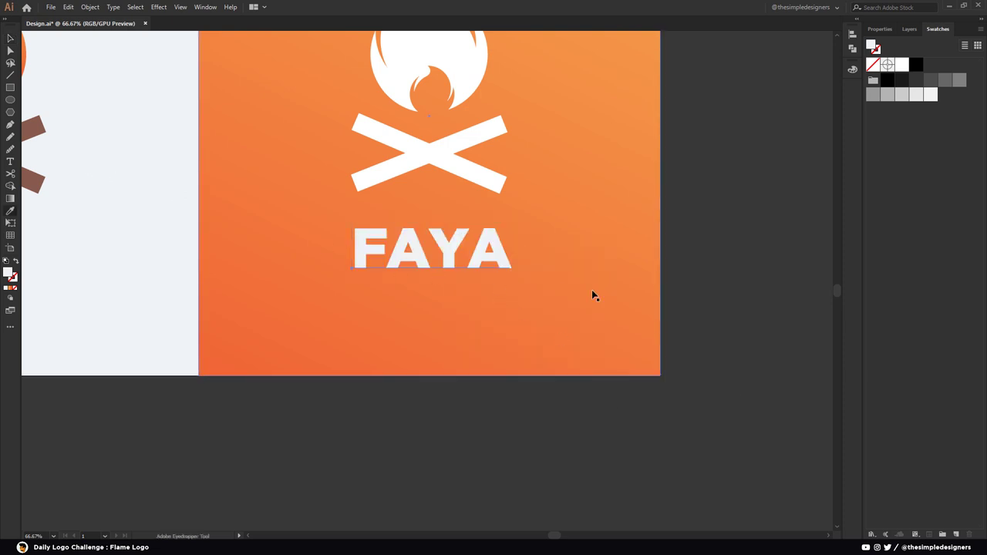
key(v)
key(ctrl+alt+0)
key(ctrl+equal)
key(ctrl+equal)
- Give the white flame and logs the pale panel colour
click(562, 147)
key(i)
click(307, 205)
key(v)
click(575, 373)
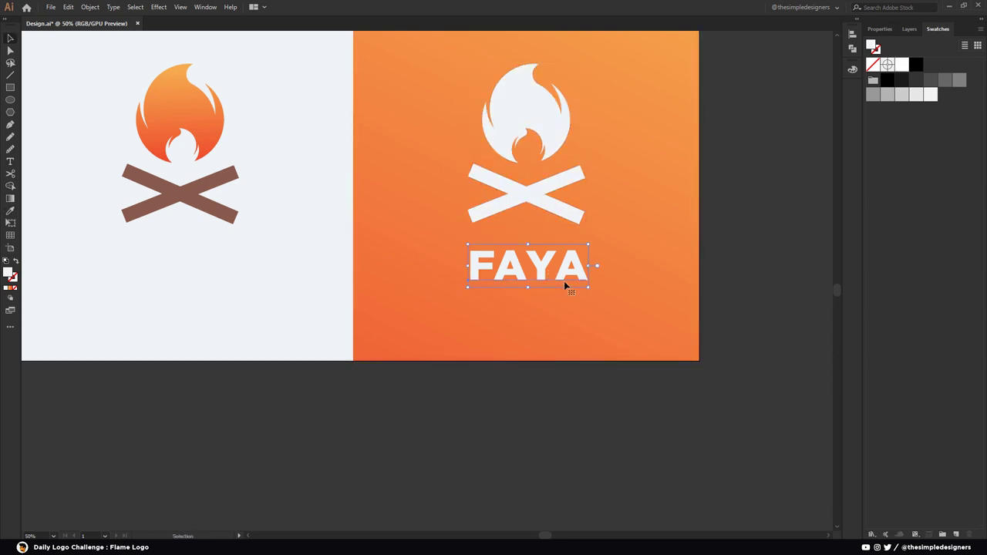
- Shrink the FAYA wordmark and campfire, moving FAYA up just beneath the campfire
drag(586, 287, 567, 276)
click(544, 198)
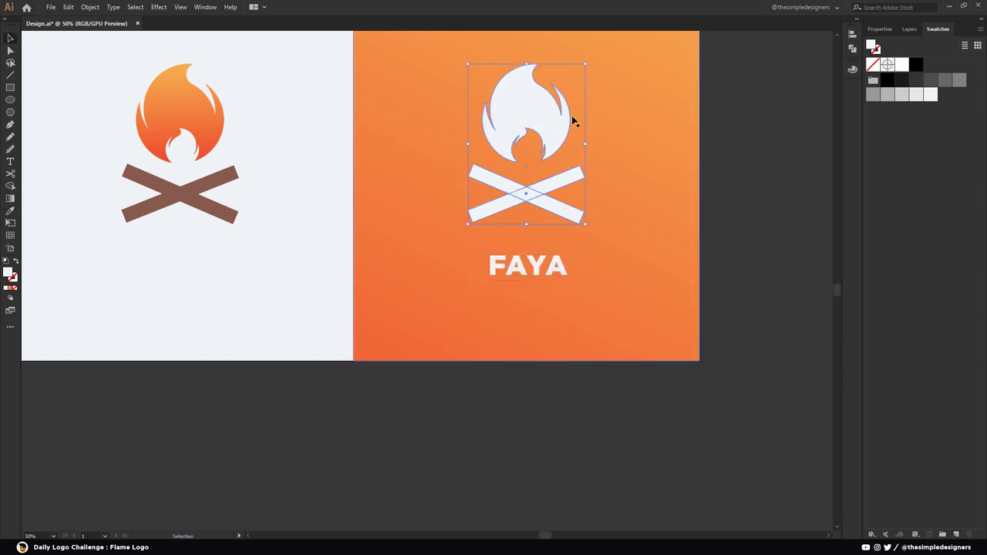
drag(587, 62, 572, 79)
key(ctrl+minus)
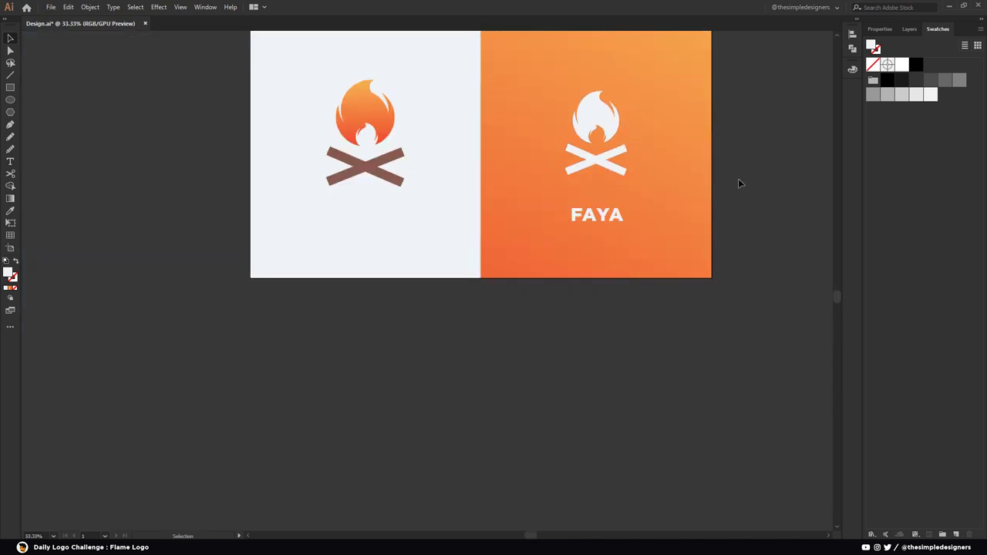
click(598, 280)
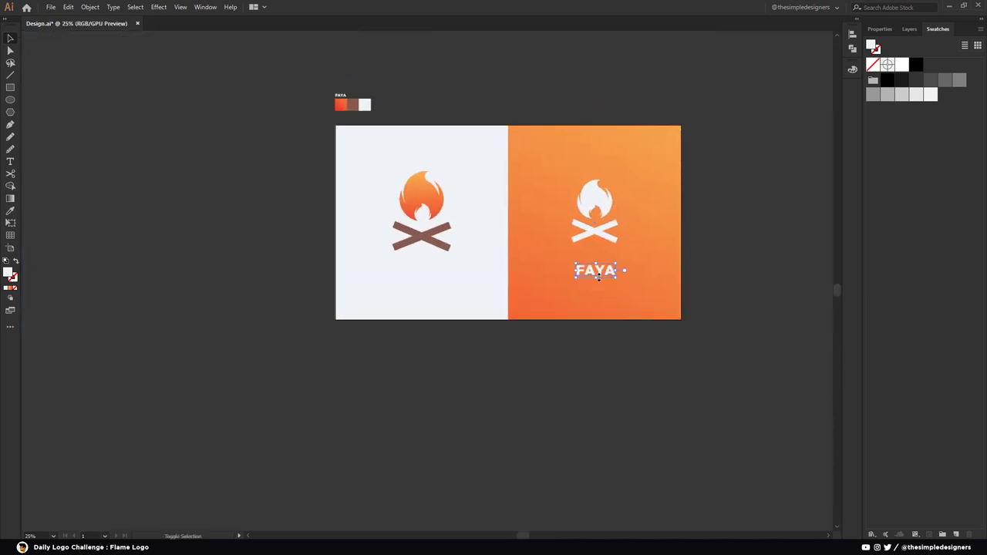
drag(599, 278, 598, 266)
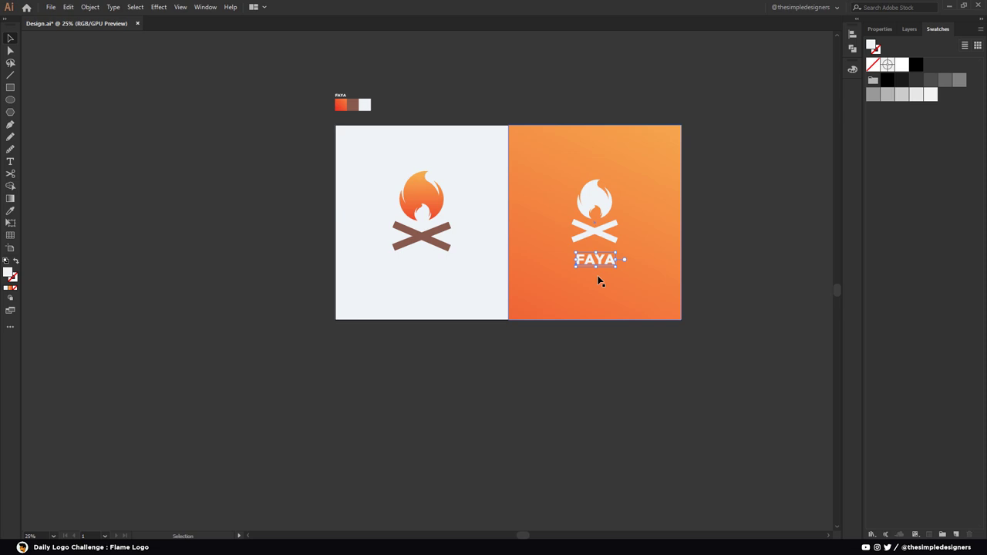
click(616, 344)
scroll(556, 276, up, 1)
- Ungroup the light panel's artwork and shrink its campfire logo
click(401, 222)
right_click(401, 200)
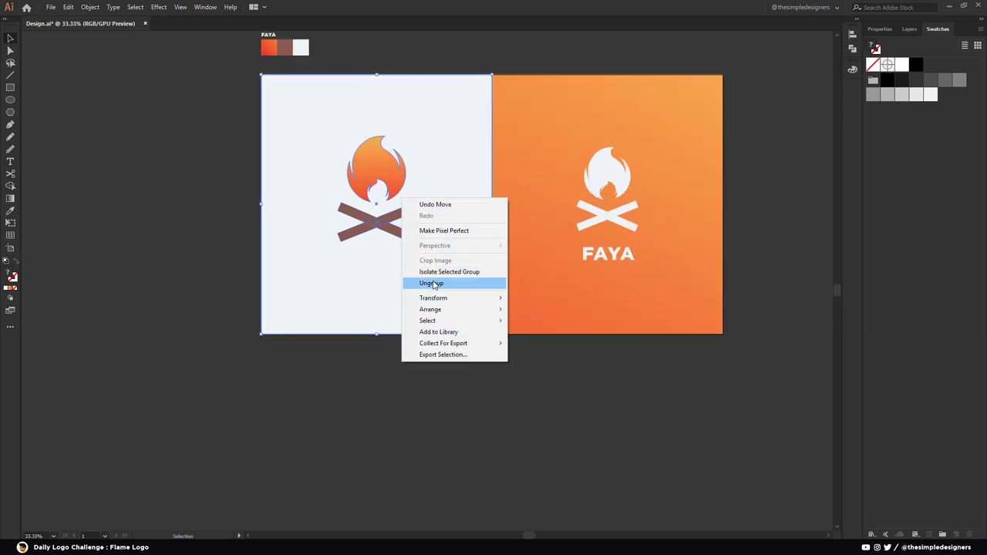
click(433, 284)
click(378, 200)
mouse_move(416, 137)
mouse_down()
mouse_move(420, 148)
mouse_move(409, 145)
mouse_up()
- Copy the FAYA wordmark below the light panel's campfire and colour it grey
click(623, 261)
drag(623, 261, 390, 269)
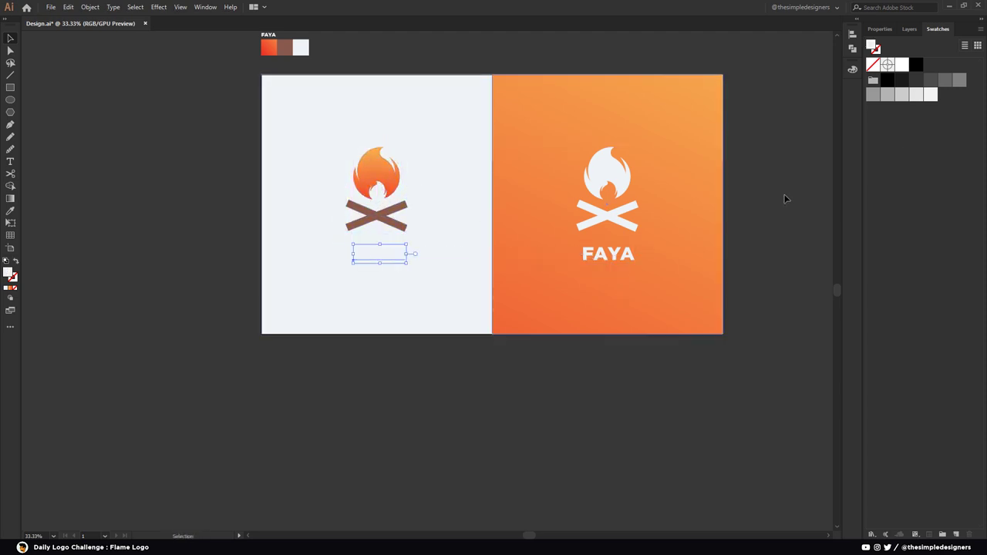
click(901, 94)
click(958, 80)
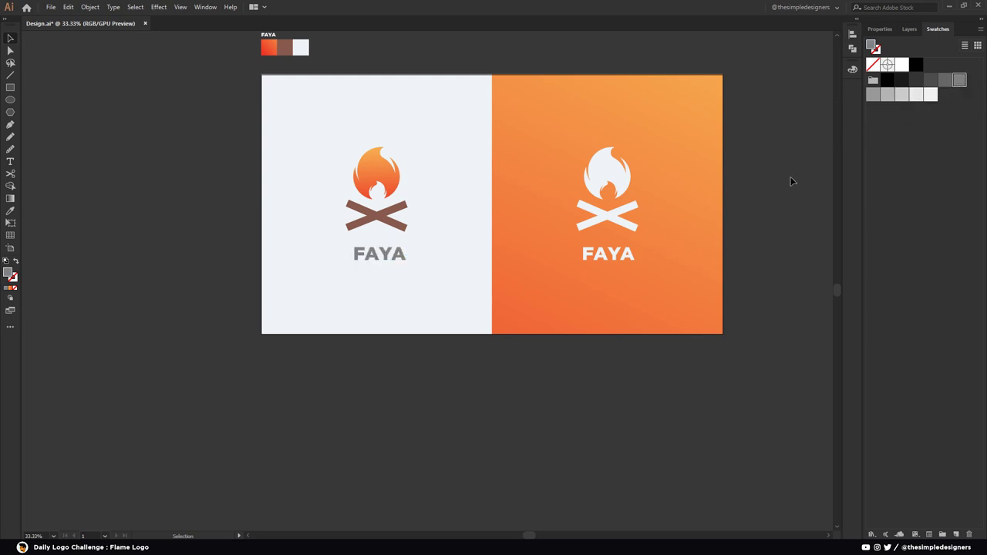
- Convert the FAYA wordmark to outlines and fill it with the flame's orange gradient
click(390, 254)
key(i)
click(378, 155)
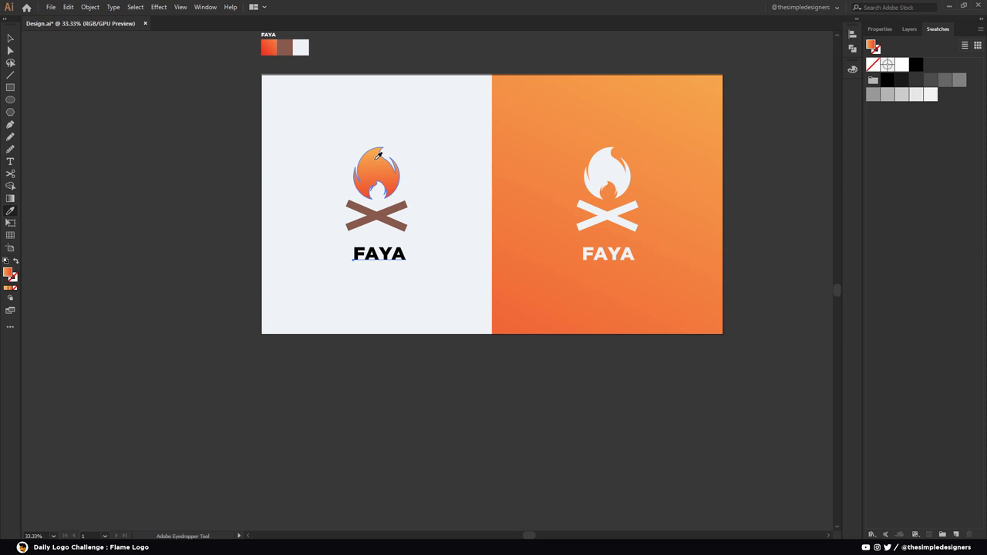
key(v)
right_click(398, 262)
click(447, 328)
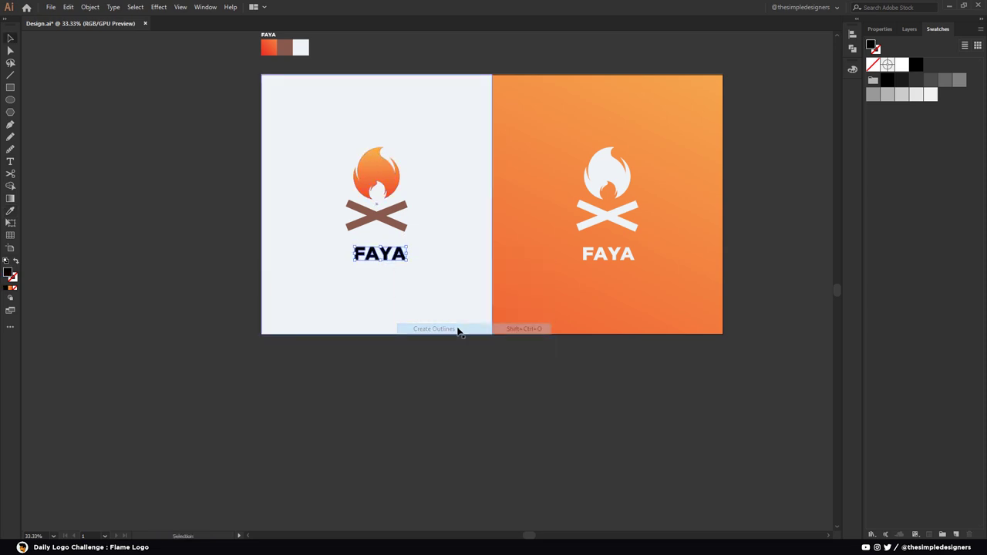
key(i)
click(366, 151)
key(v)
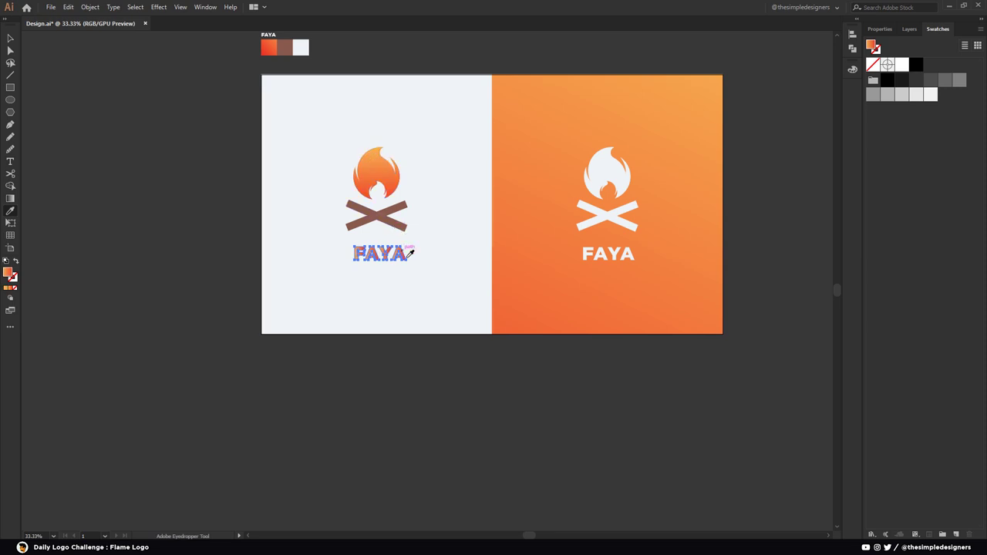
- Check the wordmark's gradient in Properties and hide its path edges for a clean preview
scroll(393, 266, up, 2)
right_click(378, 240)
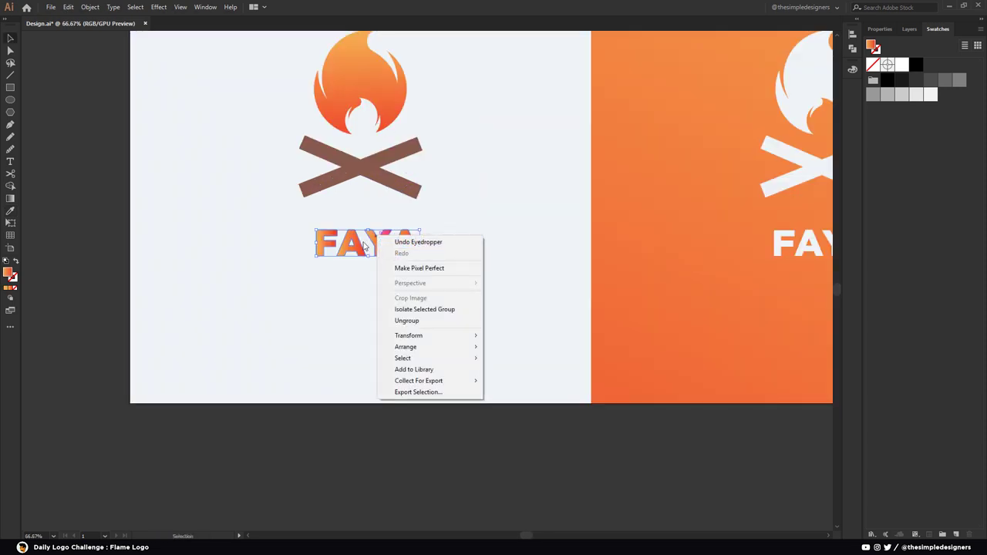
click(885, 33)
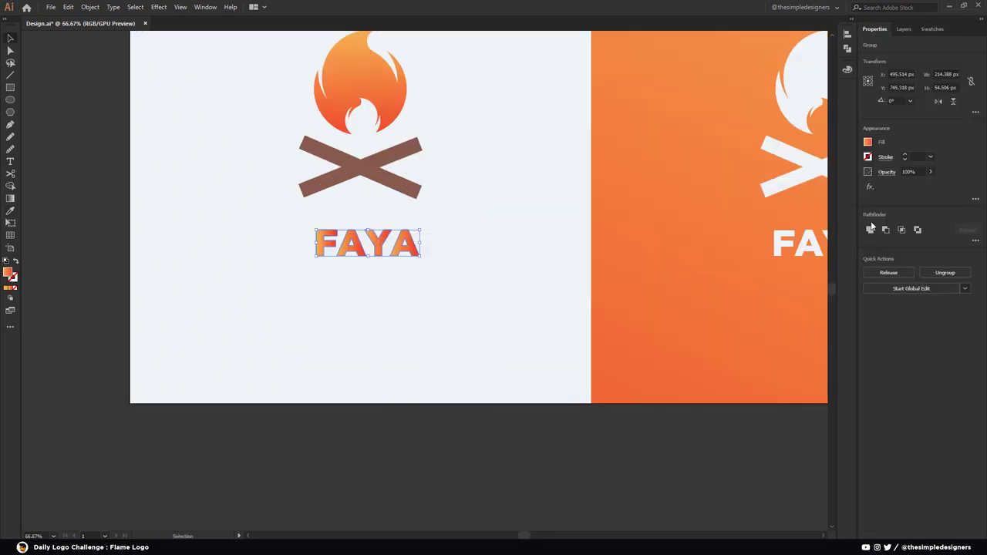
click(10, 198)
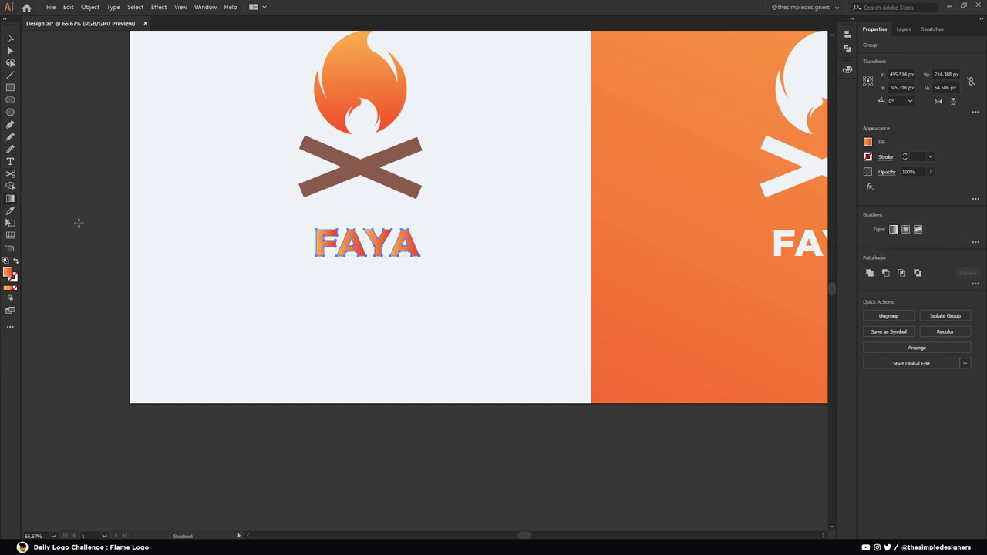
key(ctrl+h)
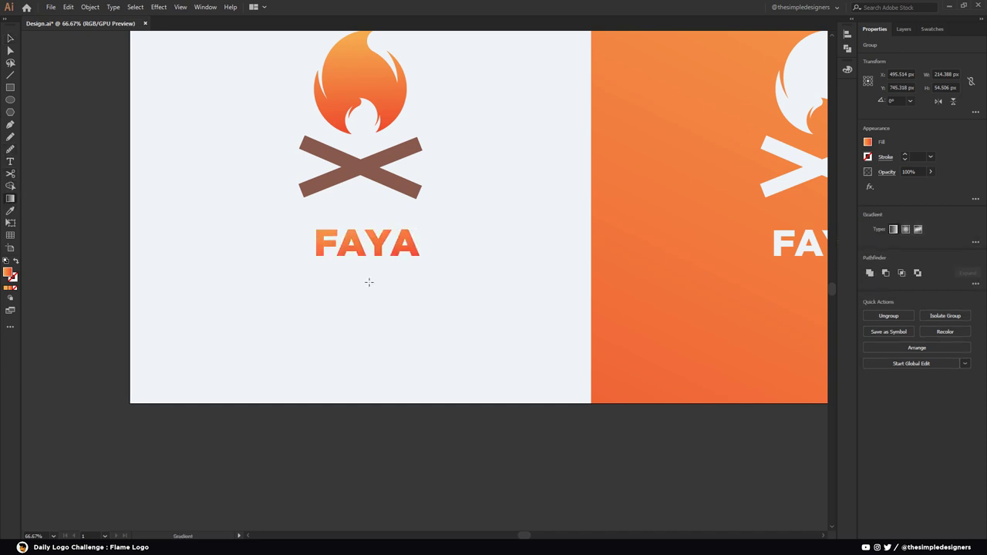
click(412, 441)
key(a)
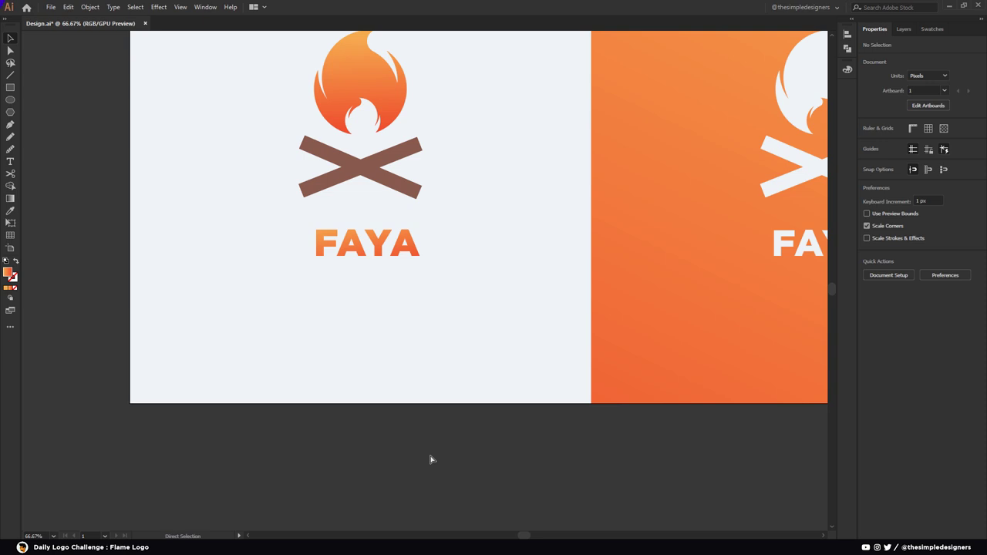